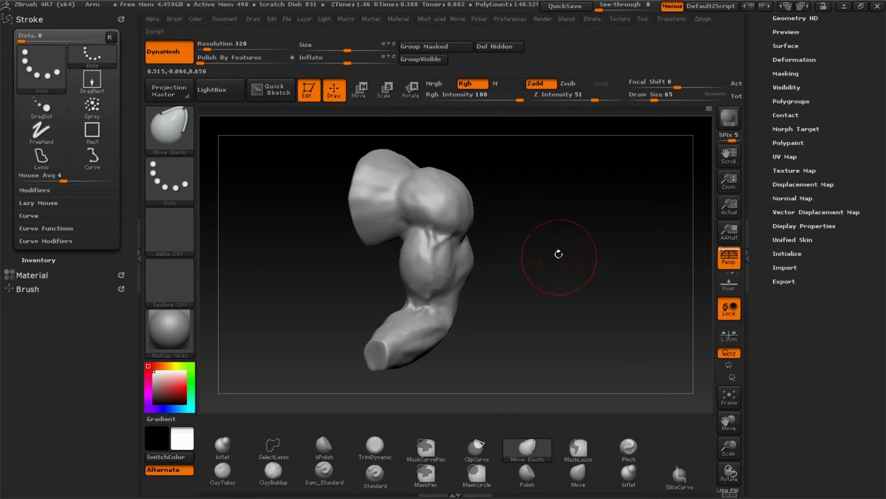
# - Try to sharpen the crease between the shoulder muscle and the upper torso with the Pinch brush, and undo it
pyautogui.moveTo(552, 267)
pyautogui.mouseDown()
pyautogui.moveTo(518, 265)
pyautogui.moveTo(532, 243)
pyautogui.moveTo(495, 247)
pyautogui.mouseUp()
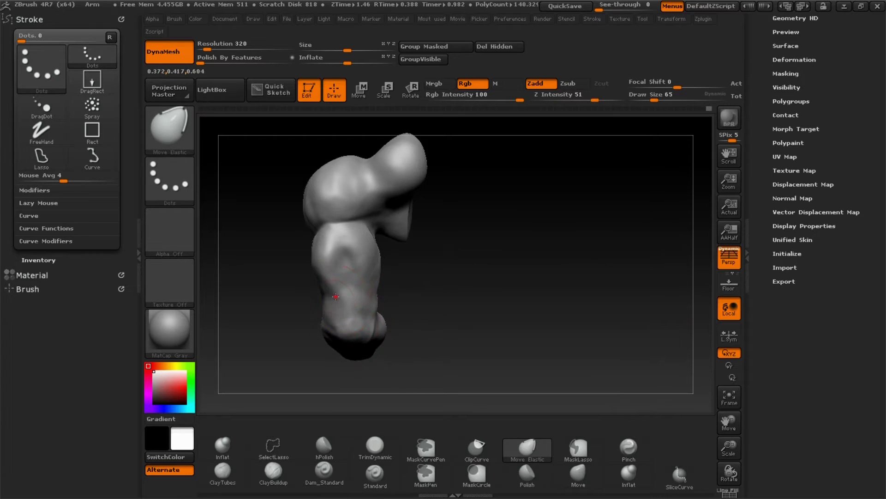
pyautogui.moveTo(336, 297); pyautogui.dragTo(335, 298)
pyautogui.moveTo(481, 274); pyautogui.dragTo(556, 292)
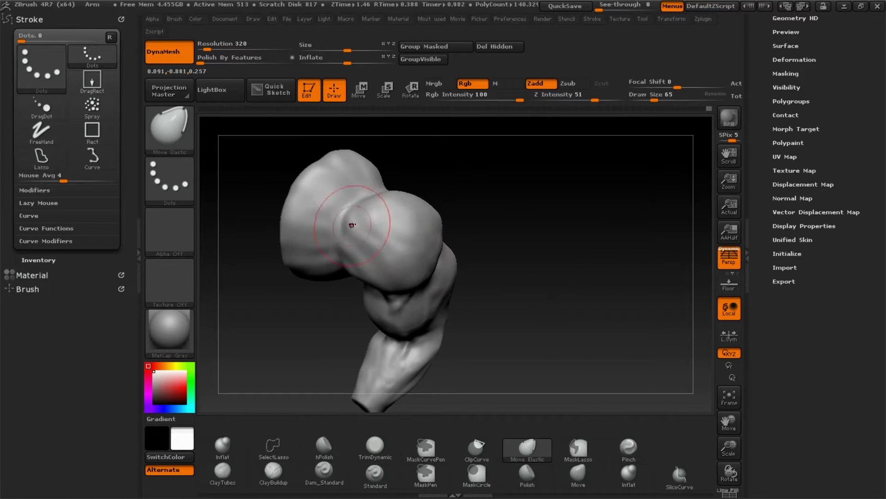
pyautogui.moveTo(556, 204); pyautogui.dragTo(511, 213)
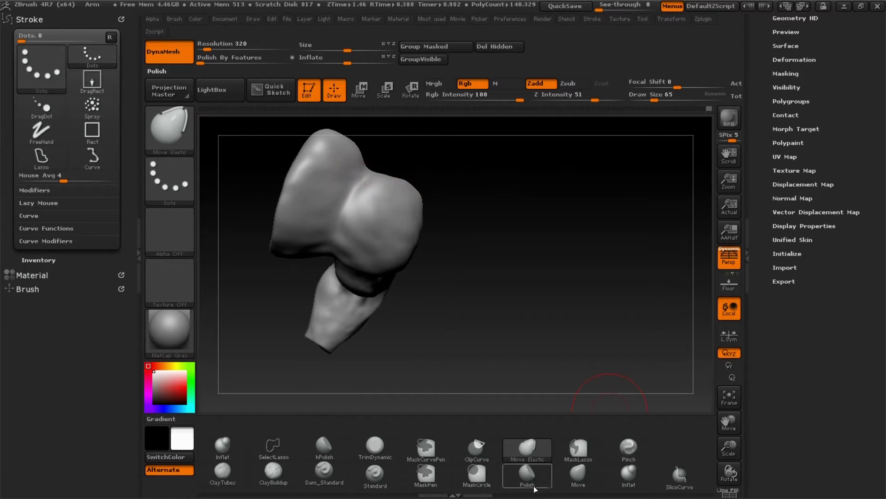
pyautogui.click(642, 444)
pyautogui.moveTo(365, 176)
pyautogui.mouseDown()
pyautogui.moveTo(371, 171)
pyautogui.moveTo(336, 222)
pyautogui.mouseUp()
pyautogui.moveTo(510, 144)
pyautogui.mouseDown()
pyautogui.moveTo(496, 238)
pyautogui.moveTo(506, 180)
pyautogui.mouseUp()
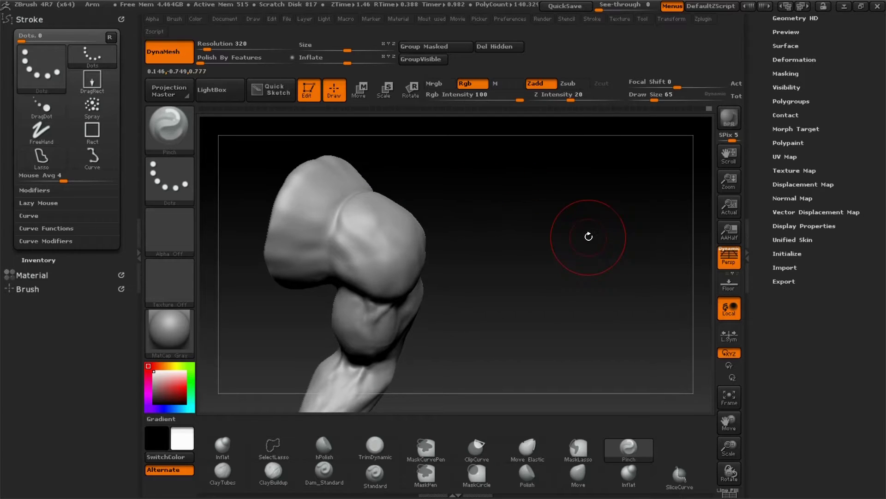
pyautogui.hotkey('ctrl', 'z')
pyautogui.moveTo(587, 238); pyautogui.dragTo(541, 295)
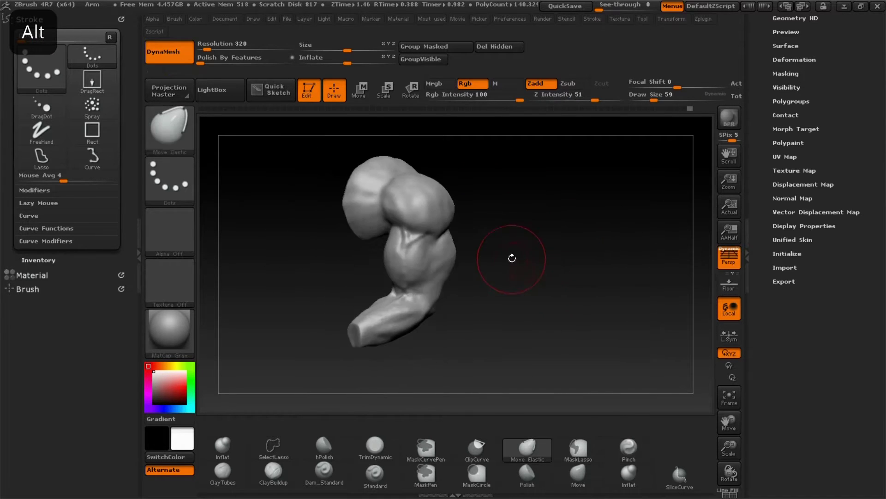
# - Export the arm sculpt in OBJ format as arm.obj to the Blender project folder
pyautogui.moveTo(512, 259)
pyautogui.mouseDown()
pyautogui.moveTo(542, 277)
pyautogui.moveTo(582, 266)
pyautogui.moveTo(557, 263)
pyautogui.mouseUp()
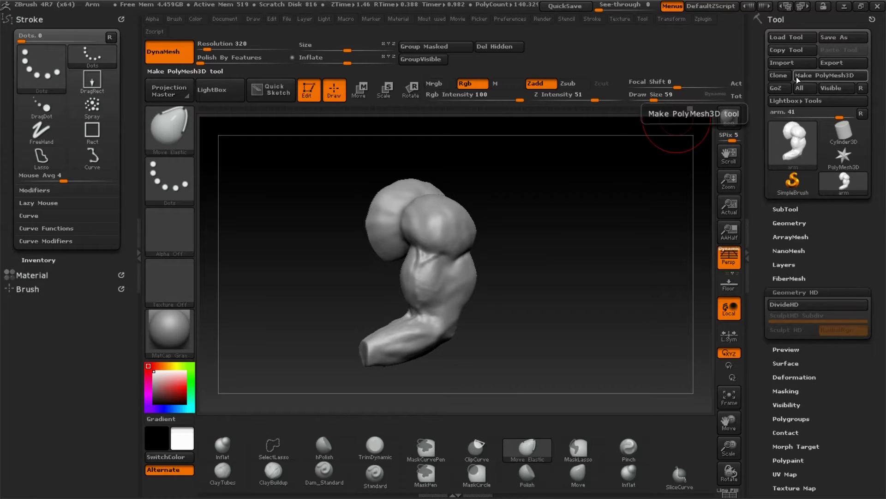
pyautogui.click(826, 66)
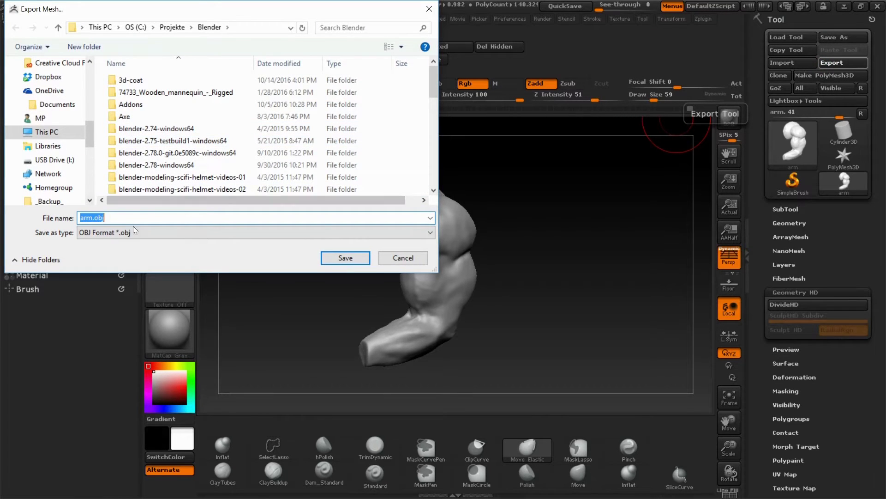
pyautogui.click(345, 257)
pyautogui.click(484, 252)
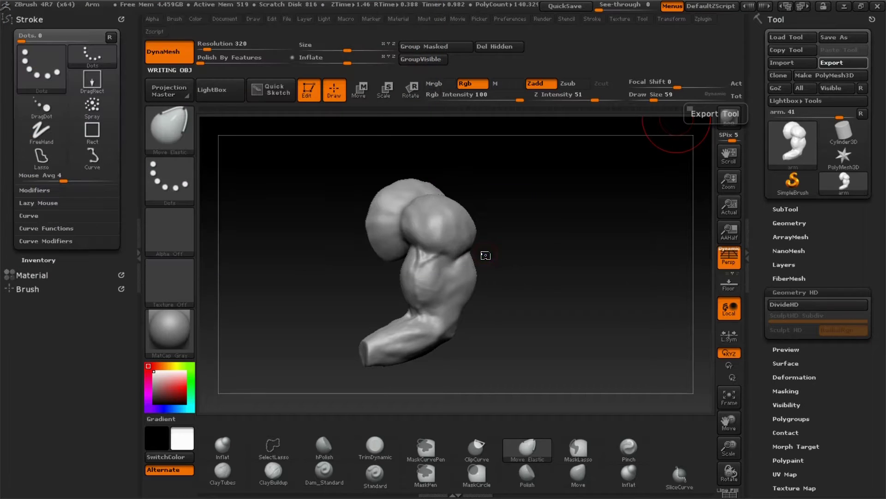
pyautogui.moveTo(558, 248)
pyautogui.mouseDown()
pyautogui.moveTo(647, 251)
pyautogui.moveTo(627, 229)
pyautogui.moveTo(549, 250)
pyautogui.moveTo(530, 321)
pyautogui.moveTo(552, 309)
pyautogui.moveTo(542, 276)
pyautogui.moveTo(573, 267)
pyautogui.mouseUp()
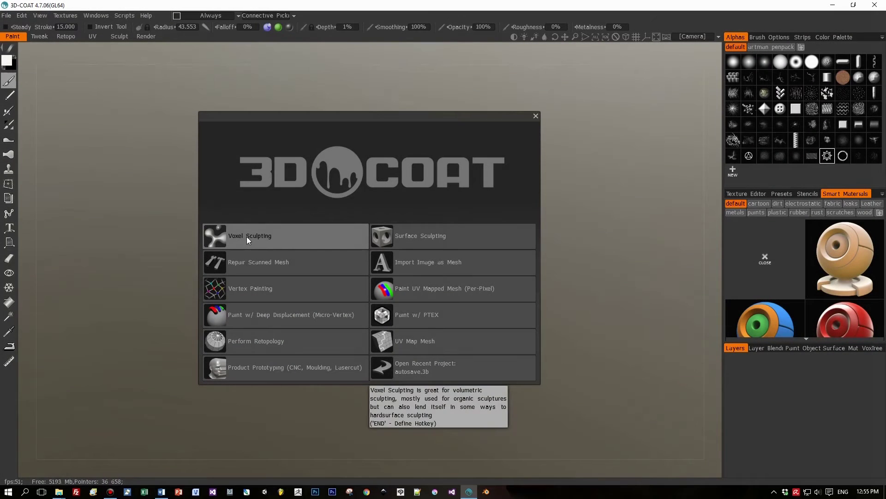
# - Switch to 3D-Coat, start a Voxel Sculpting scene and load arm.OBJ from the Blender folder as an import object
pyautogui.click(246, 236)
pyautogui.click(219, 245)
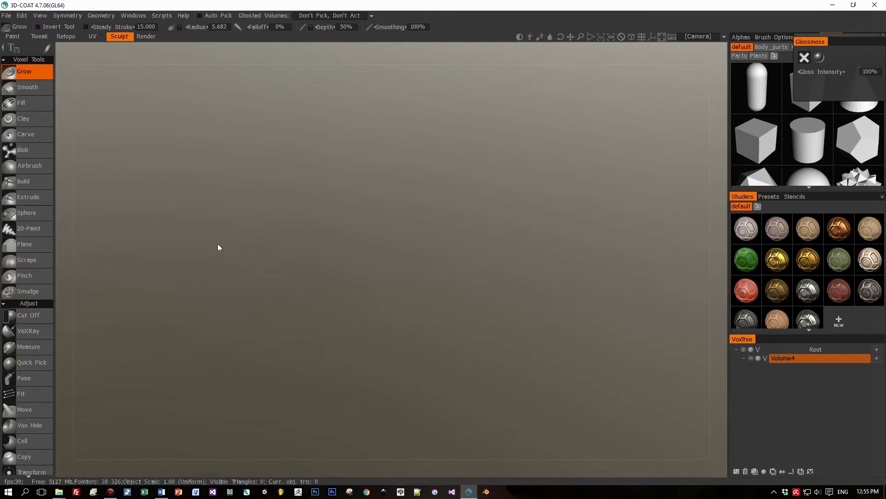
pyautogui.click(7, 15)
pyautogui.moveTo(30, 134)
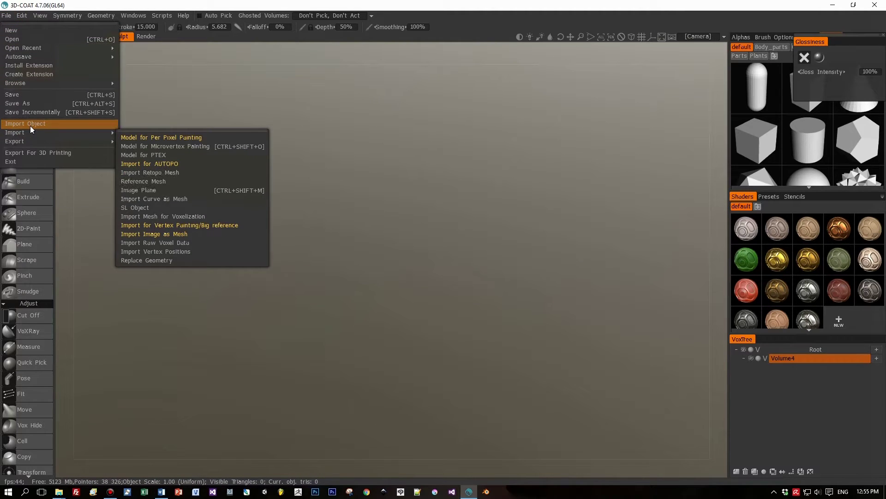
pyautogui.click(30, 125)
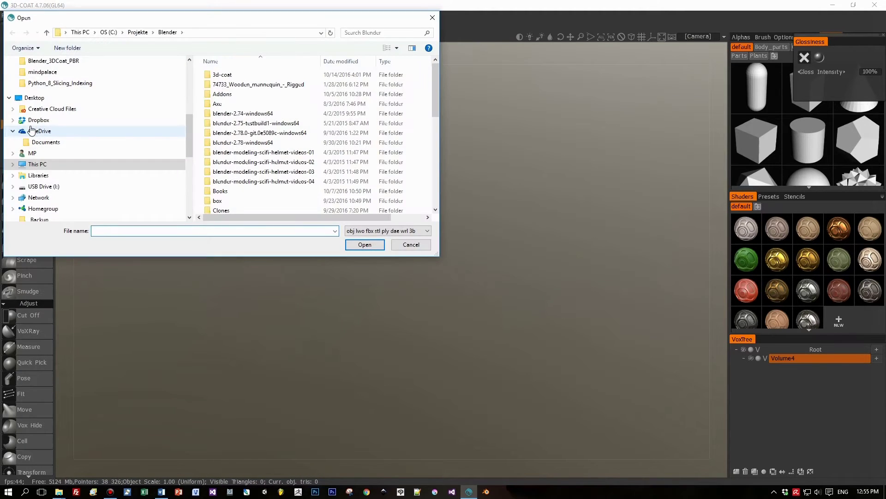
pyautogui.moveTo(434, 101); pyautogui.dragTo(431, 191)
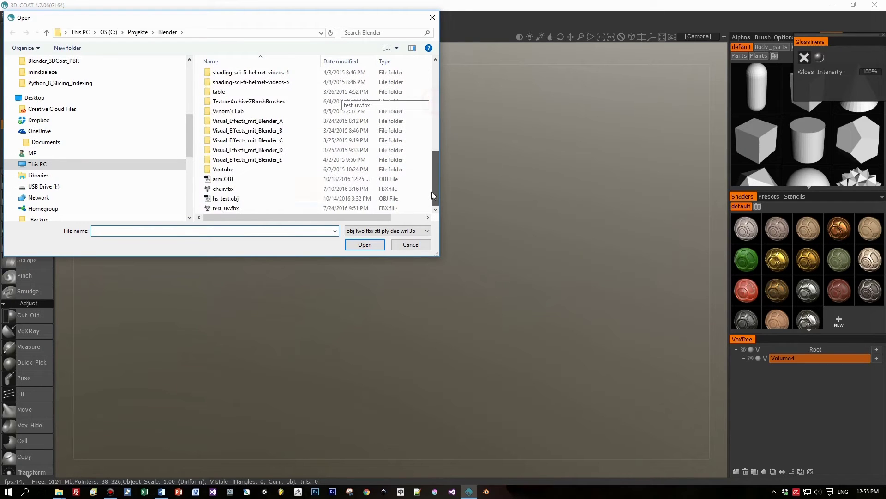
pyautogui.click(226, 180)
pyautogui.click(368, 249)
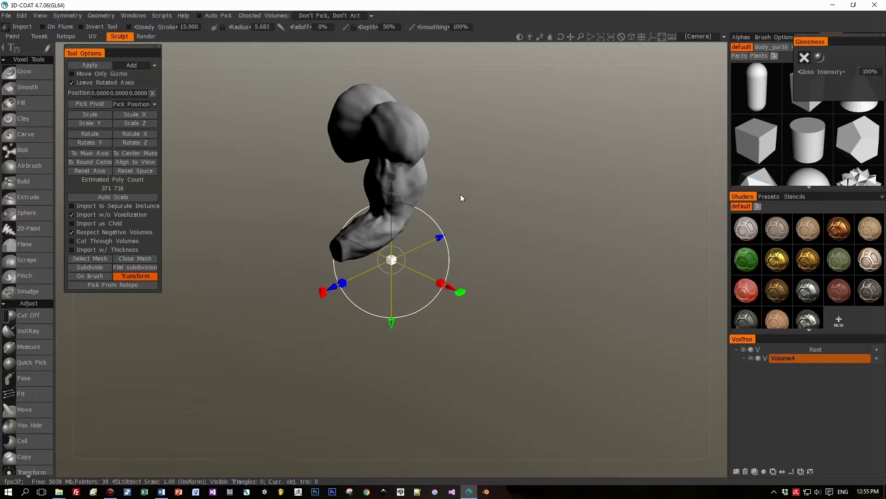
# - Apply the arm import without voxelization and keep its initial scale and position for export
pyautogui.moveTo(463, 182); pyautogui.dragTo(468, 159)
pyautogui.moveTo(467, 160); pyautogui.dragTo(444, 221, button='middle')
pyautogui.moveTo(445, 221)
pyautogui.mouseDown()
pyautogui.moveTo(452, 224)
pyautogui.moveTo(433, 225)
pyautogui.mouseUp()
pyautogui.moveTo(437, 226); pyautogui.dragTo(489, 234, button='right')
pyautogui.moveTo(489, 234); pyautogui.dragTo(467, 232)
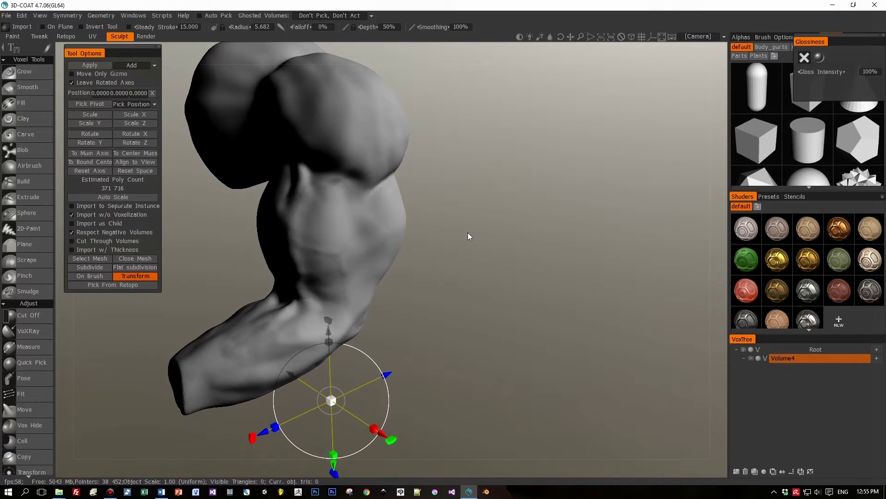
pyautogui.click(95, 68)
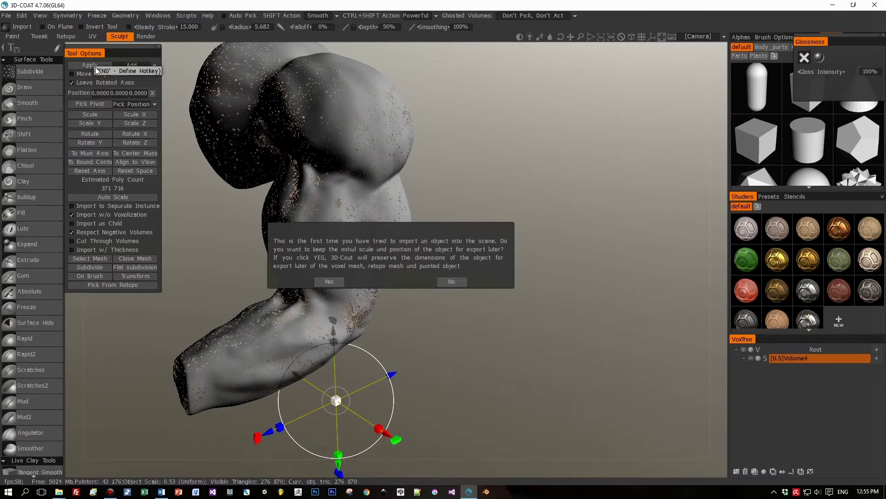
pyautogui.click(328, 281)
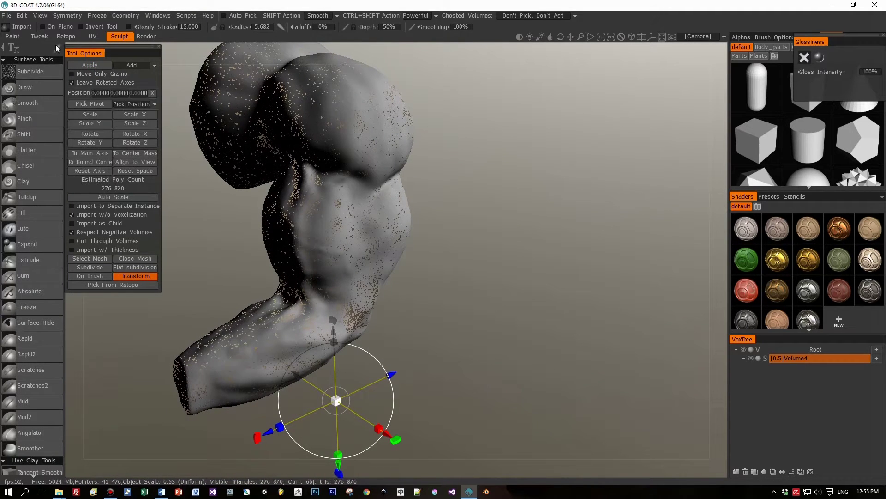
# - Switch to the Retopo workspace with the imported arm in view
pyautogui.moveTo(56, 46)
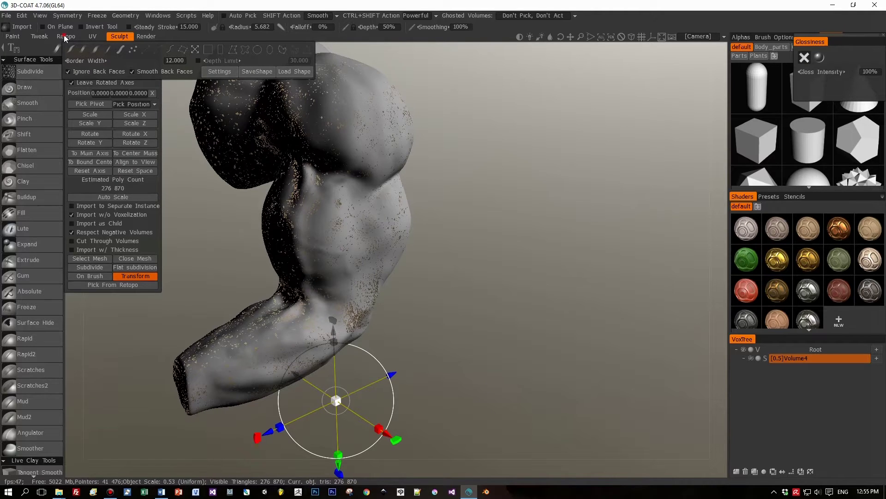
pyautogui.click(64, 36)
pyautogui.moveTo(182, 187)
pyautogui.mouseDown()
pyautogui.moveTo(317, 227)
pyautogui.moveTo(159, 196)
pyautogui.moveTo(73, 217)
pyautogui.moveTo(286, 215)
pyautogui.moveTo(221, 206)
pyautogui.mouseUp()
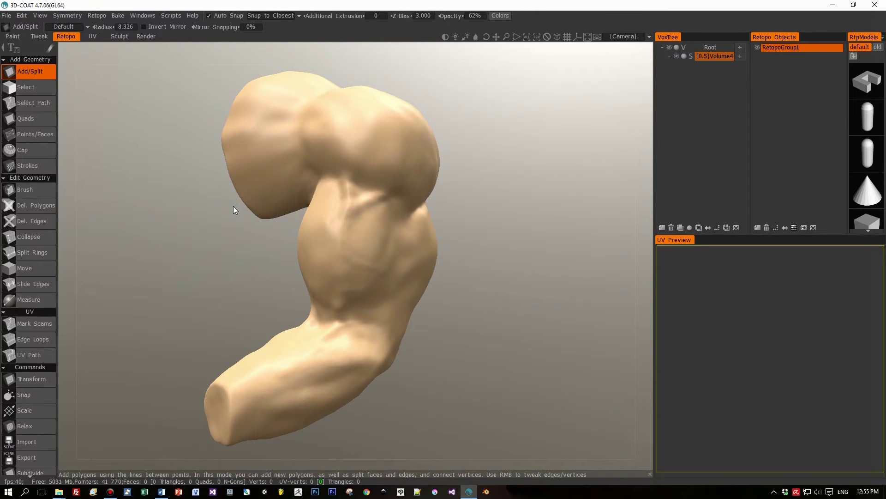
pyautogui.moveTo(154, 206)
pyautogui.mouseDown()
pyautogui.moveTo(161, 244)
pyautogui.moveTo(140, 271)
pyautogui.moveTo(125, 239)
pyautogui.moveTo(151, 216)
pyautogui.moveTo(176, 212)
pyautogui.moveTo(125, 206)
pyautogui.moveTo(140, 243)
pyautogui.moveTo(159, 239)
pyautogui.mouseUp()
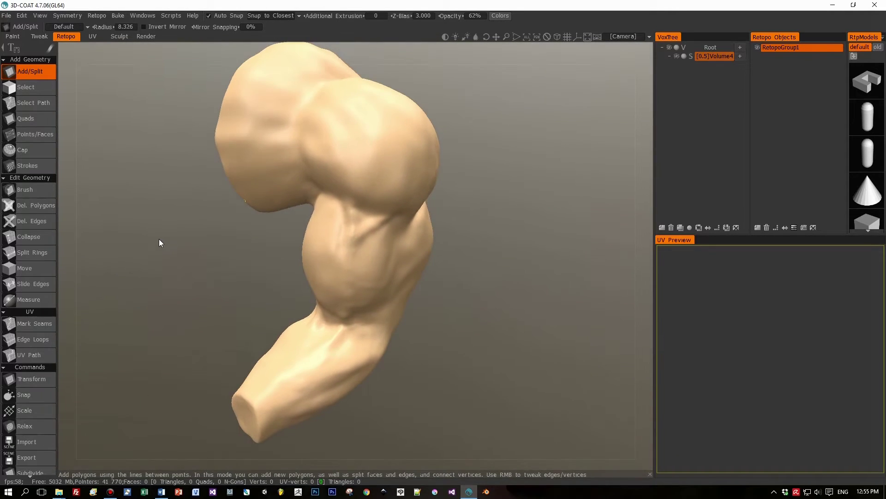
# - Place a row of seven Points/Faces retopology points along the crease beneath the shoulder muscle
pyautogui.click(34, 134)
pyautogui.moveTo(446, 168); pyautogui.dragTo(409, 191)
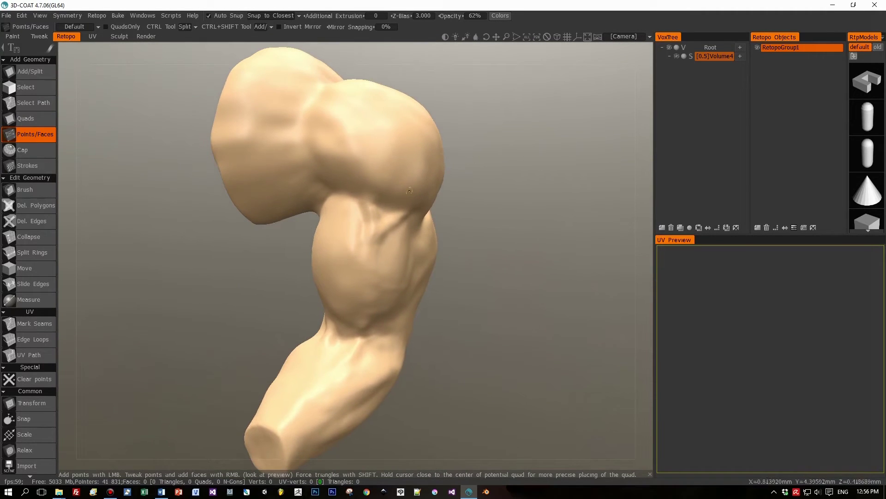
pyautogui.click(350, 194)
pyautogui.click(371, 198)
pyautogui.moveTo(500, 218); pyautogui.dragTo(434, 205)
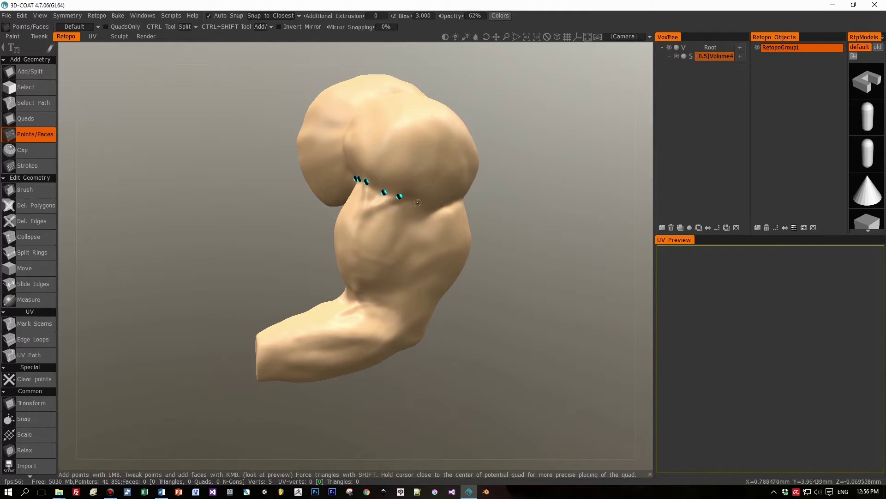
pyautogui.keyDown('alt'); pyautogui.moveTo(435, 184); pyautogui.dragTo(527, 178); pyautogui.keyUp('alt')
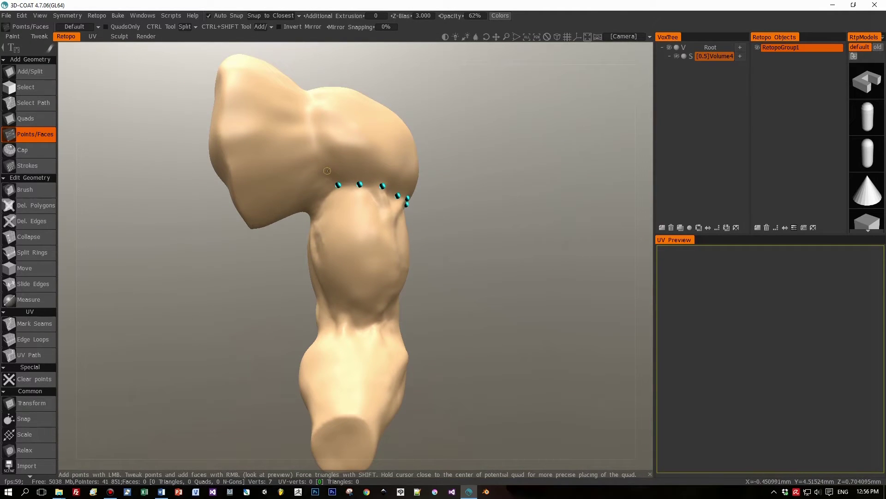
# - Add upper points above the inner end of the crease row and create the first two quads there
pyautogui.click(353, 164)
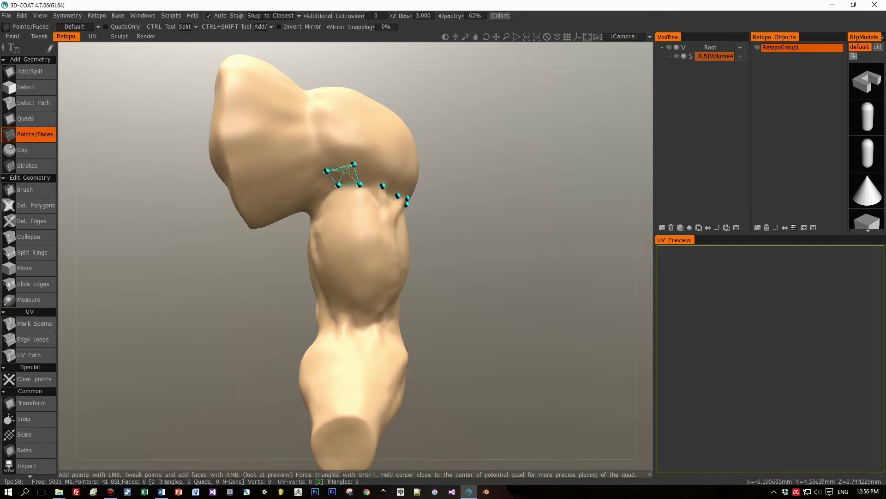
pyautogui.rightClick(345, 176)
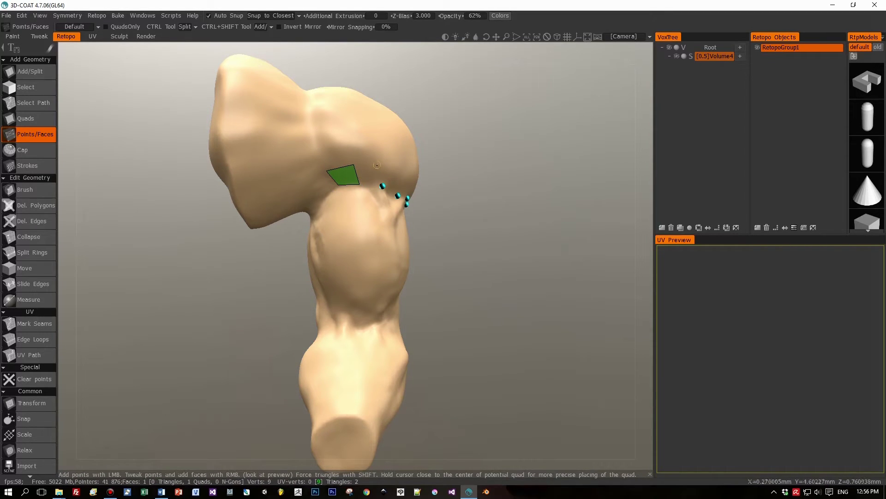
pyautogui.click(381, 165)
pyautogui.rightClick(369, 175)
# - Extend the quad strip beneath the shoulder muscle by two quads across the front of the arm
pyautogui.moveTo(467, 179); pyautogui.dragTo(368, 173)
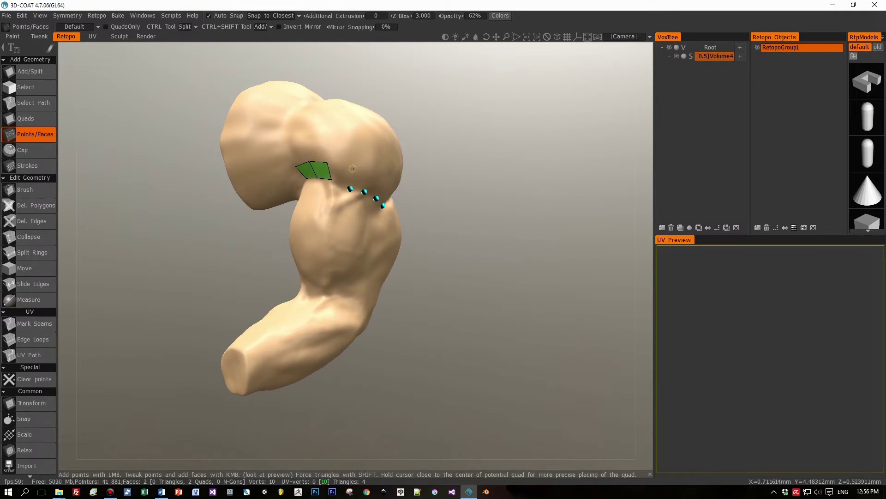
pyautogui.click(352, 170)
pyautogui.moveTo(441, 196)
pyautogui.mouseDown()
pyautogui.moveTo(454, 206)
pyautogui.moveTo(441, 198)
pyautogui.mouseUp()
pyautogui.moveTo(441, 197); pyautogui.dragTo(438, 226, button='middle')
pyautogui.moveTo(439, 226); pyautogui.dragTo(455, 227, button='right')
pyautogui.scroll(3, 438, 226)
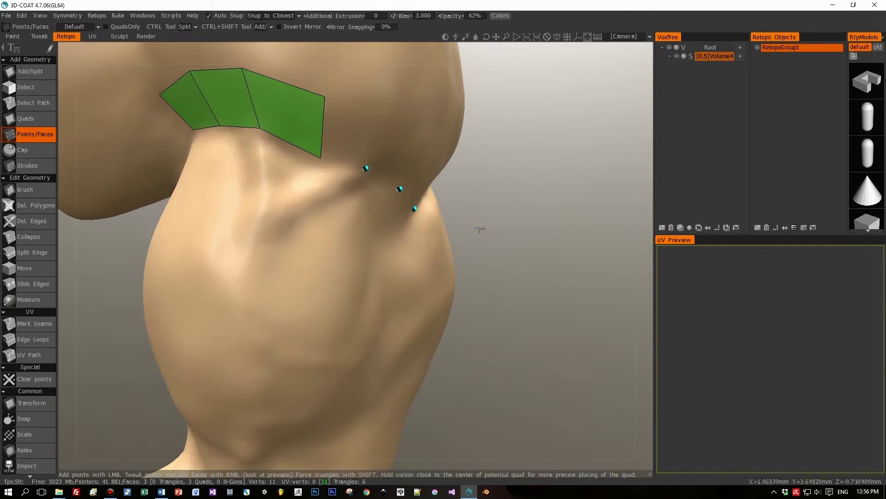
pyautogui.click(366, 115)
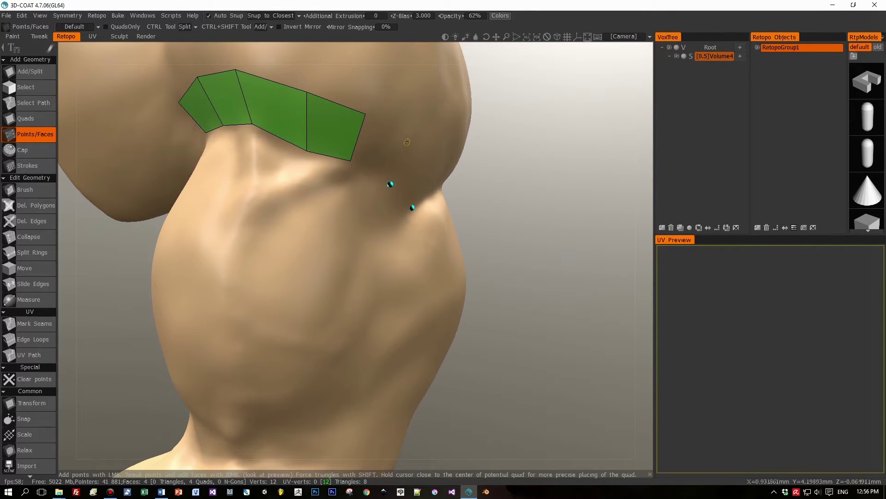
# - Add two more quads up to the last crease point and shift the strip's upper end vertex slightly inward
pyautogui.click(407, 136)
pyautogui.moveTo(407, 138); pyautogui.dragTo(427, 167)
pyautogui.click(413, 182)
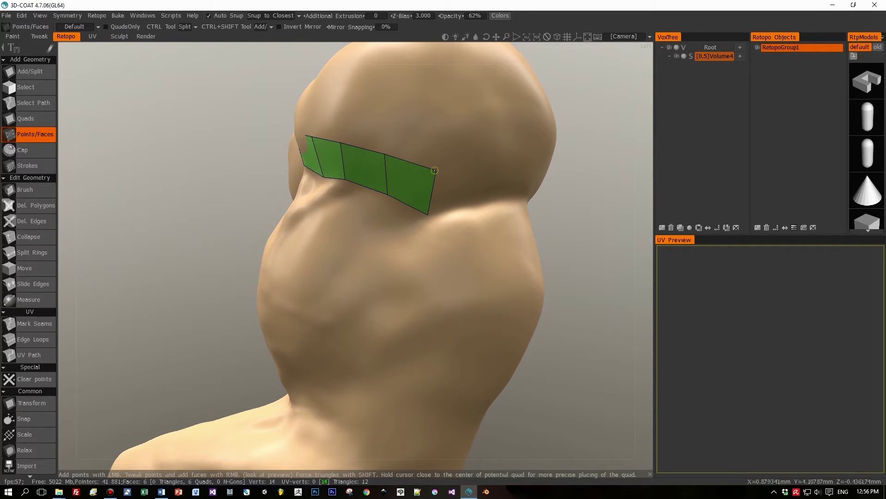
pyautogui.moveTo(434, 171); pyautogui.dragTo(431, 174)
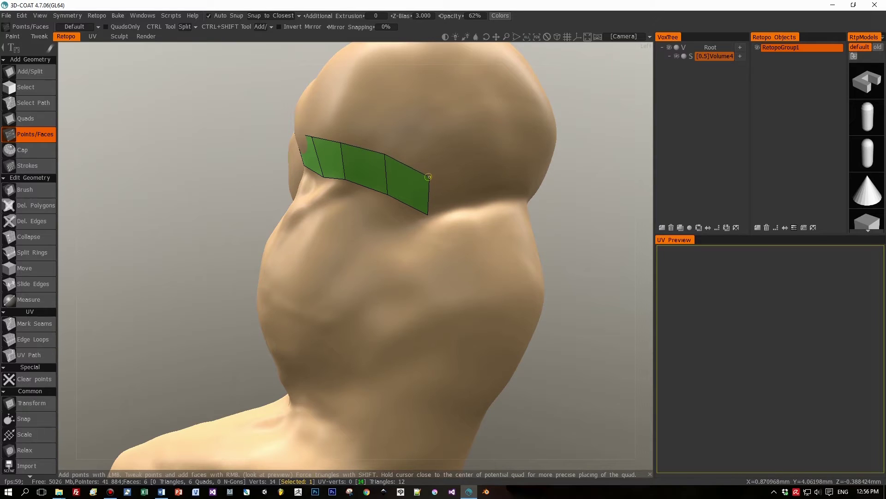
# - Continue the quad strip by four quads along the crease around the outer side of the arm
pyautogui.keyDown('alt'); pyautogui.moveTo(503, 183); pyautogui.dragTo(469, 167); pyautogui.keyUp('alt')
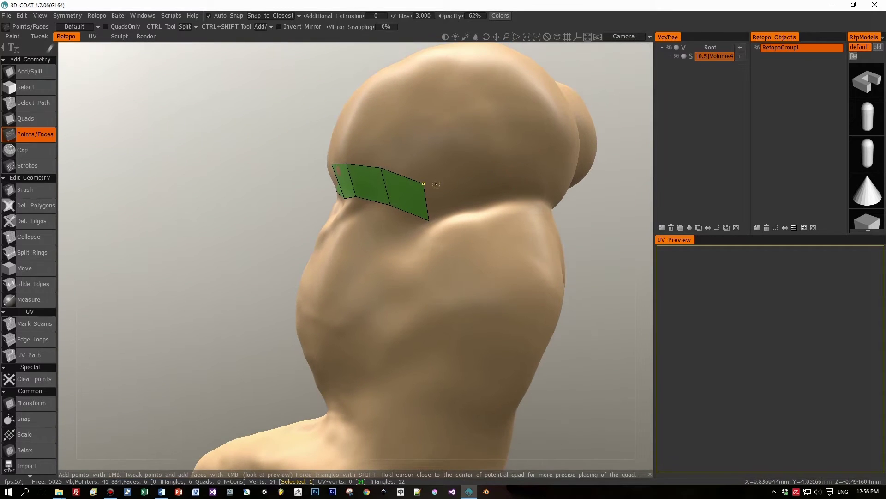
pyautogui.rightClick(466, 191)
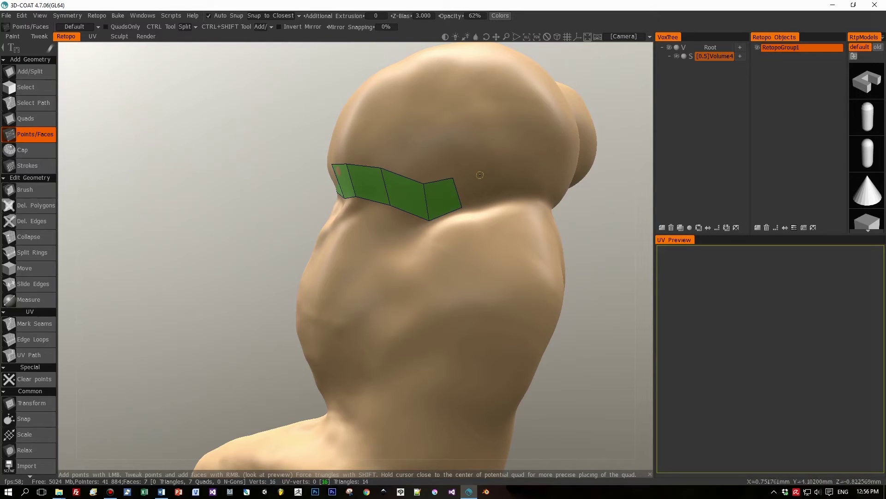
pyautogui.rightClick(474, 191)
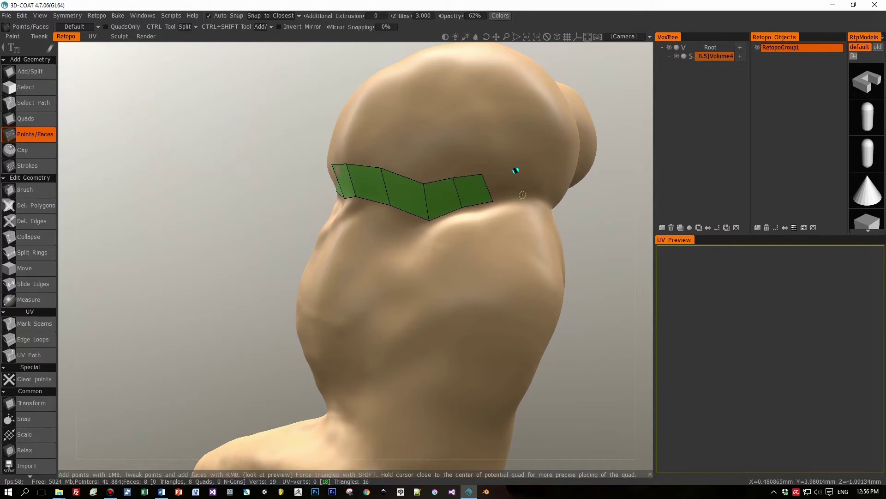
pyautogui.click(507, 186)
pyautogui.rightClick(506, 184)
pyautogui.moveTo(506, 183); pyautogui.dragTo(562, 175, button='middle')
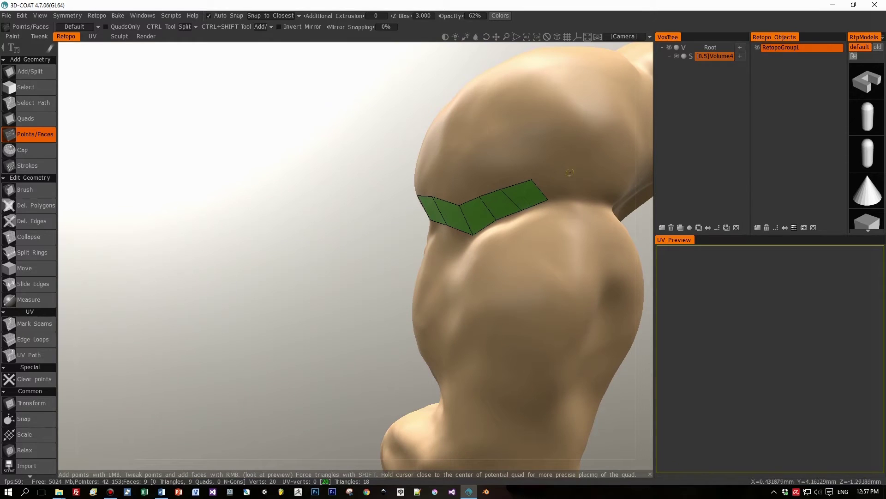
pyautogui.rightClick(561, 187)
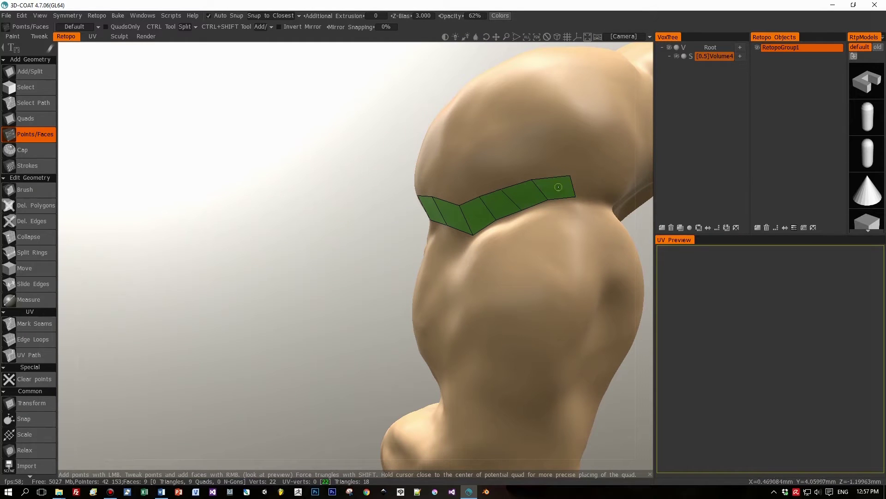
# - Extend the quad strip beneath the shoulder muscle by five quads around the back of the arm toward the armpit
pyautogui.click(604, 179)
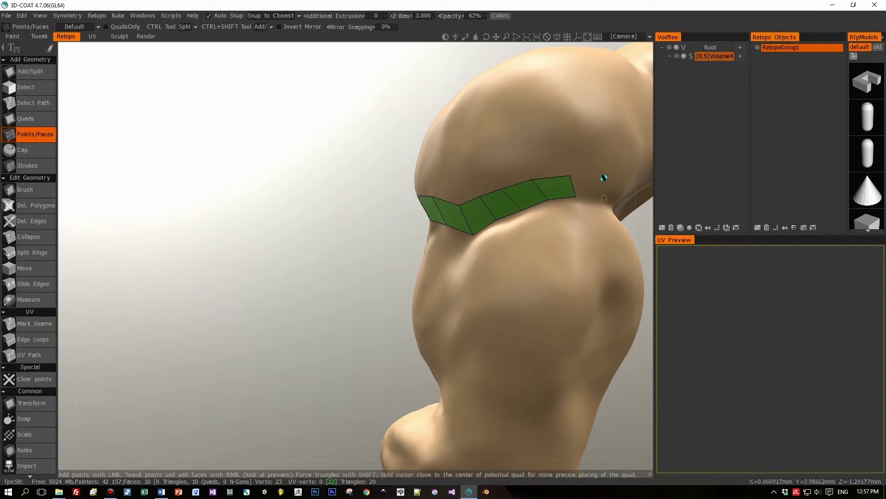
pyautogui.rightClick(590, 186)
pyautogui.moveTo(590, 186); pyautogui.dragTo(572, 189, button='middle')
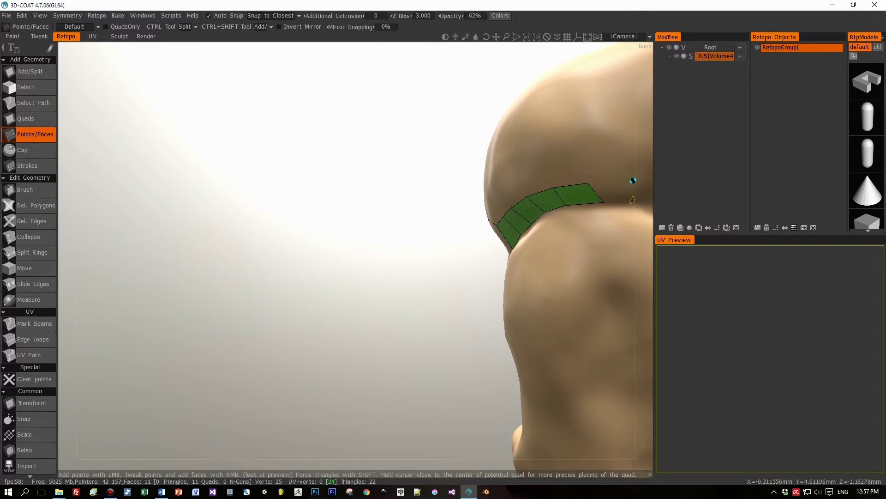
pyautogui.rightClick(617, 187)
pyautogui.moveTo(617, 187); pyautogui.dragTo(527, 209, button='middle')
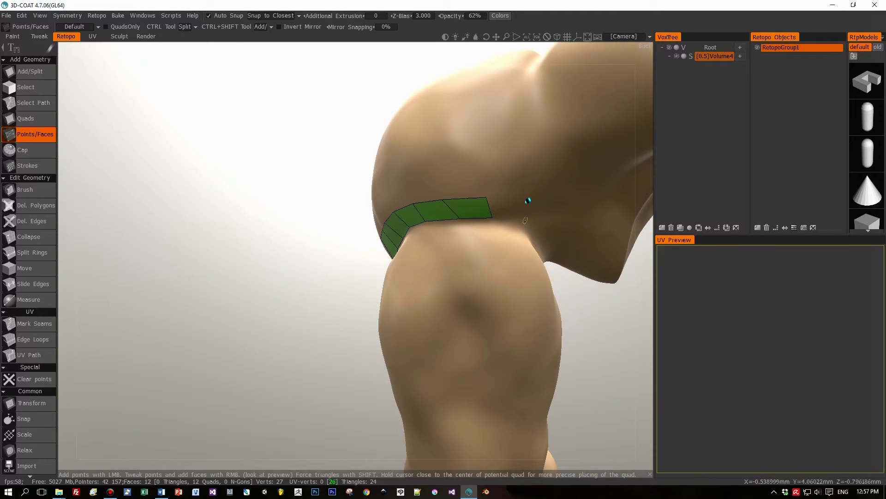
pyautogui.rightClick(510, 209)
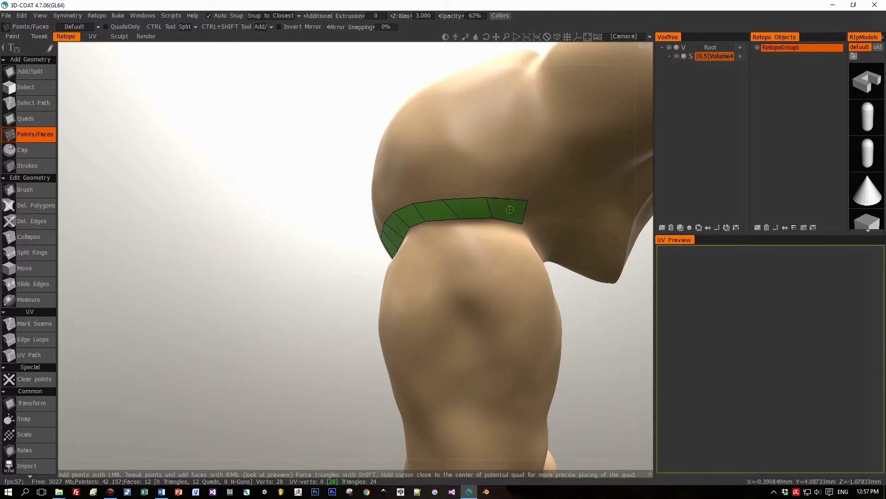
pyautogui.moveTo(562, 217); pyautogui.dragTo(534, 206, button='middle')
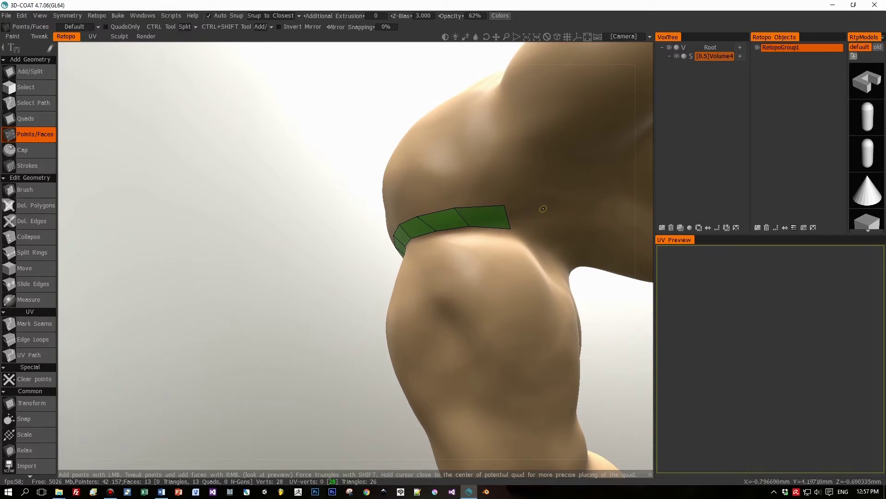
pyautogui.click(537, 239)
pyautogui.rightClick(534, 224)
pyautogui.rightClick(557, 237)
# - Start a second quad row directly above the strip, covering the back of the shoulder muscle
pyautogui.click(449, 181)
pyautogui.moveTo(572, 200); pyautogui.dragTo(479, 191, button='right')
pyautogui.keyDown('alt'); pyautogui.moveTo(478, 192); pyautogui.dragTo(559, 189); pyautogui.keyUp('alt')
pyautogui.click(424, 170)
pyautogui.rightClick(444, 183)
pyautogui.click(389, 170)
pyautogui.rightClick(407, 178)
# - Continue the second quad row around the outer side of the shoulder muscle, placing upper points and filling the quads
pyautogui.keyDown('alt'); pyautogui.moveTo(350, 180); pyautogui.dragTo(402, 182); pyautogui.keyUp('alt')
pyautogui.click(358, 178)
pyautogui.rightClick(374, 189)
pyautogui.click(326, 183)
pyautogui.rightClick(342, 193)
pyautogui.keyDown('alt'); pyautogui.moveTo(342, 193); pyautogui.dragTo(374, 189); pyautogui.keyUp('alt')
pyautogui.click(302, 183)
pyautogui.rightClick(314, 194)
pyautogui.rightClick(289, 194)
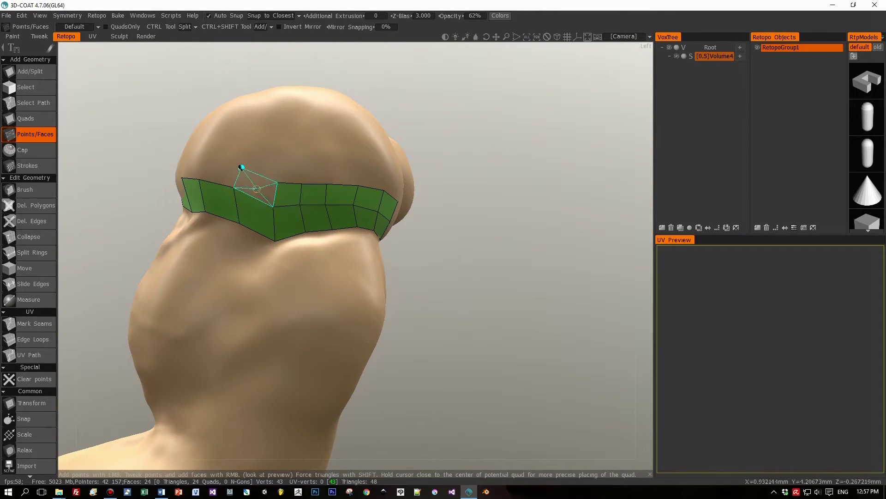
# - Finish the second quad row with six quads across the front of the shoulder to the strip's inner end
pyautogui.rightClick(257, 187)
pyautogui.keyDown('alt'); pyautogui.moveTo(256, 187); pyautogui.dragTo(291, 196); pyautogui.keyUp('alt')
pyautogui.click(200, 152)
pyautogui.rightClick(217, 168)
pyautogui.click(124, 129)
pyautogui.rightClick(177, 154)
pyautogui.rightClick(141, 142)
pyautogui.keyDown('alt'); pyautogui.moveTo(141, 143); pyautogui.dragTo(295, 184); pyautogui.keyUp('alt')
pyautogui.click(297, 187)
pyautogui.rightClick(325, 200)
pyautogui.click(245, 196)
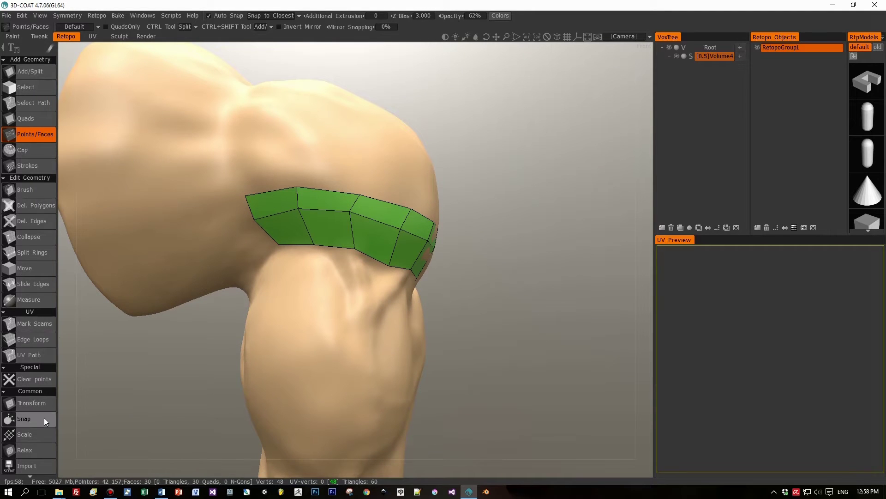
# - Start a third quad row above the second with three quads at the front of the shoulder
pyautogui.scroll(-2, 40, 380)
pyautogui.keyDown('alt'); pyautogui.moveTo(340, 322); pyautogui.dragTo(266, 299); pyautogui.keyUp('alt')
pyautogui.moveTo(266, 299); pyautogui.dragTo(250, 168, button='middle')
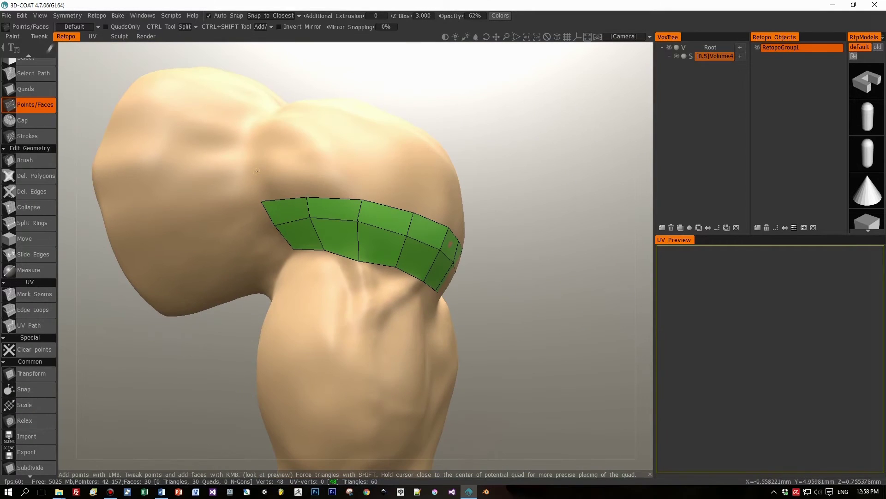
pyautogui.rightClick(280, 183)
pyautogui.rightClick(335, 182)
pyautogui.rightClick(391, 188)
# - Continue the third quad row by five quads around the outer side of the shoulder
pyautogui.keyDown('alt'); pyautogui.moveTo(554, 191); pyautogui.dragTo(409, 224); pyautogui.keyUp('alt')
pyautogui.click(317, 203)
pyautogui.click(402, 219)
pyautogui.rightClick(302, 213)
pyautogui.rightClick(330, 221)
pyautogui.rightClick(355, 226)
pyautogui.rightClick(377, 230)
pyautogui.rightClick(394, 233)
# - Complete the third quad row with seven more quads around the back of the shoulder to its inner end
pyautogui.click(452, 224)
pyautogui.rightClick(399, 237)
pyautogui.rightClick(422, 236)
pyautogui.rightClick(442, 237)
pyautogui.keyDown('alt'); pyautogui.moveTo(501, 233); pyautogui.dragTo(420, 244); pyautogui.keyUp('alt')
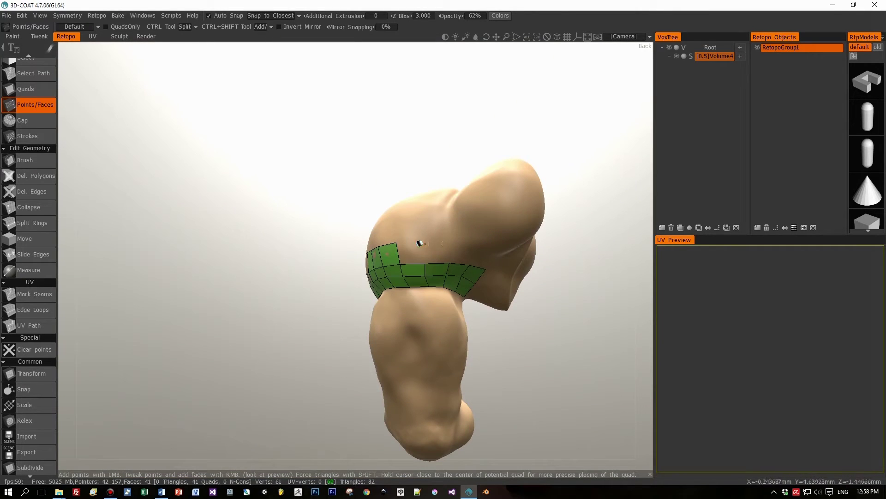
pyautogui.rightClick(419, 243)
pyautogui.rightClick(445, 243)
pyautogui.rightClick(456, 253)
pyautogui.rightClick(478, 258)
# - Start a fourth quad row with three quads at the front of the shoulder muscle
pyautogui.keyDown('alt'); pyautogui.moveTo(479, 258); pyautogui.dragTo(277, 134); pyautogui.keyUp('alt')
pyautogui.click(326, 158)
pyautogui.rightClick(193, 115)
pyautogui.rightClick(216, 114)
pyautogui.rightClick(237, 115)
# - Extend the fourth quad row by five quads across the outer side of the shoulder
pyautogui.keyDown('alt'); pyautogui.moveTo(277, 134); pyautogui.dragTo(334, 259, button='right'); pyautogui.keyUp('alt')
pyautogui.keyDown('alt'); pyautogui.moveTo(335, 259); pyautogui.dragTo(318, 249); pyautogui.keyUp('alt')
pyautogui.rightClick(245, 203)
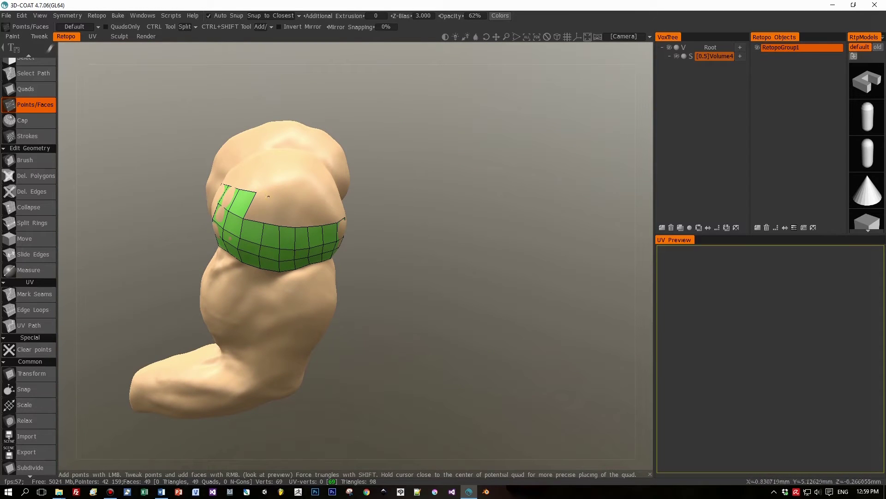
pyautogui.rightClick(264, 205)
pyautogui.rightClick(277, 207)
pyautogui.rightClick(290, 209)
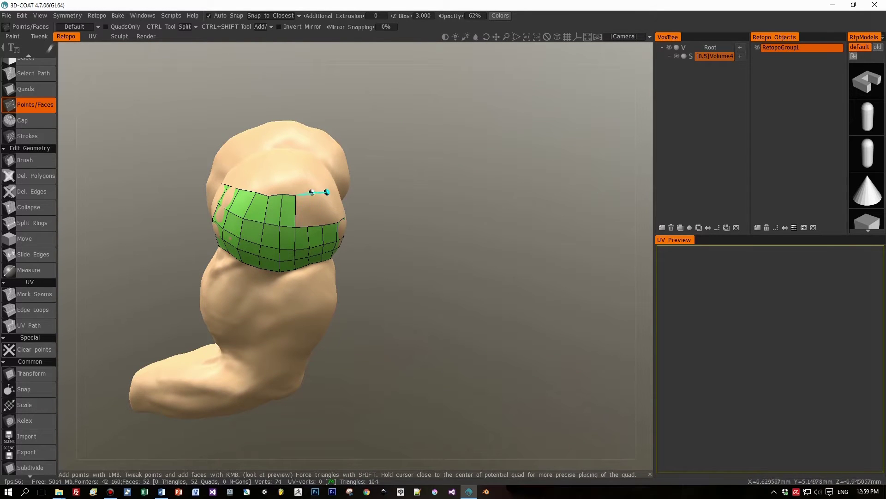
pyautogui.rightClick(302, 212)
# - Continue the fourth quad row around the back of the shoulder, adding points and quads at its inner end
pyautogui.moveTo(303, 211); pyautogui.dragTo(328, 191, button='middle')
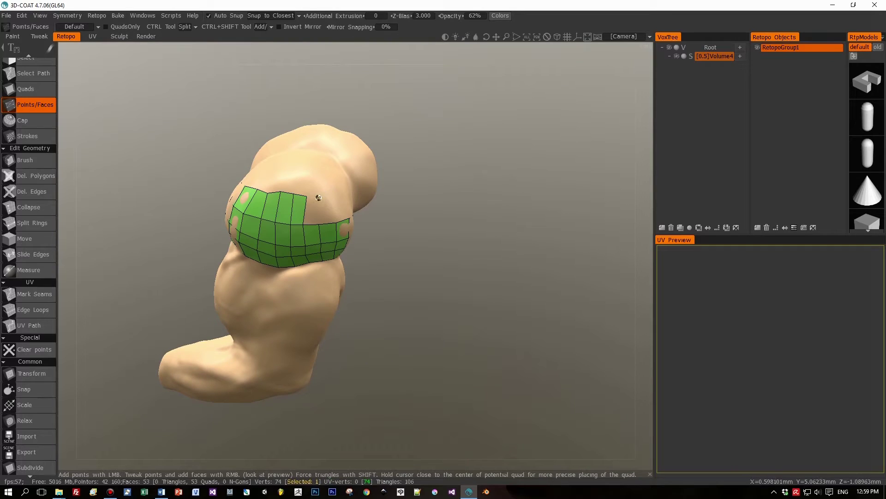
pyautogui.rightClick(310, 207)
pyautogui.keyDown('alt'); pyautogui.moveTo(312, 207); pyautogui.dragTo(300, 199); pyautogui.keyUp('alt')
pyautogui.moveTo(314, 222); pyautogui.dragTo(318, 214, button='right')
pyautogui.click(318, 215)
pyautogui.moveTo(318, 215); pyautogui.dragTo(382, 182, button='middle')
pyautogui.rightClick(304, 213)
pyautogui.rightClick(337, 200)
pyautogui.rightClick(350, 202)
pyautogui.rightClick(364, 202)
pyautogui.click(391, 203)
pyautogui.click(380, 206)
pyautogui.rightClick(382, 225)
# - Build a fifth quad row from the back of the shoulder across its upper outer side
pyautogui.click(357, 174)
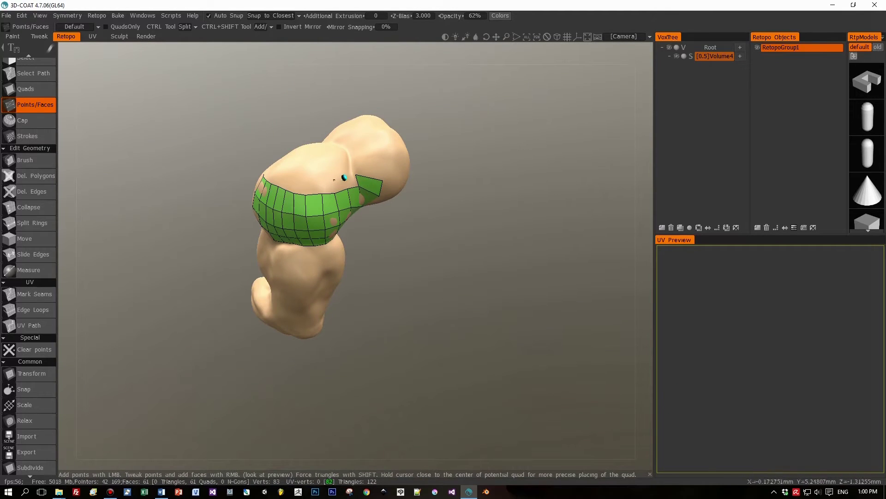
pyautogui.rightClick(351, 182)
pyautogui.rightClick(339, 186)
pyautogui.rightClick(326, 186)
pyautogui.keyDown('alt'); pyautogui.moveTo(323, 185); pyautogui.dragTo(299, 171); pyautogui.keyUp('alt')
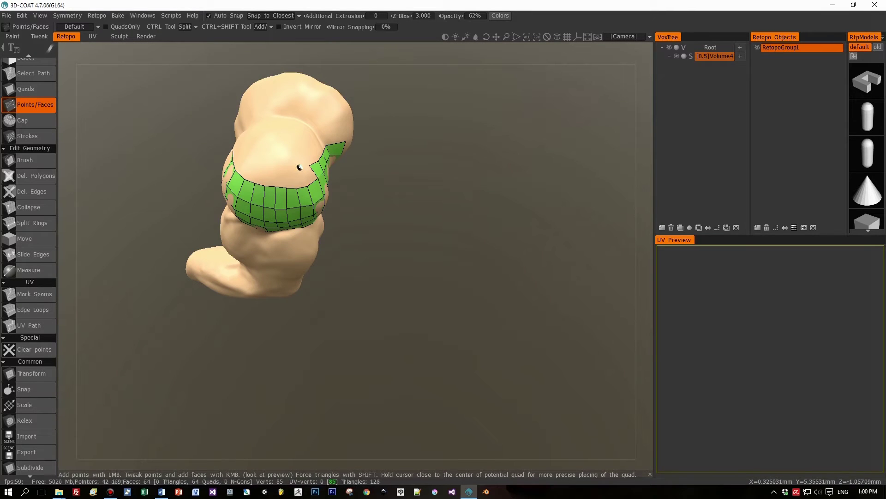
pyautogui.rightClick(295, 170)
pyautogui.rightClick(283, 166)
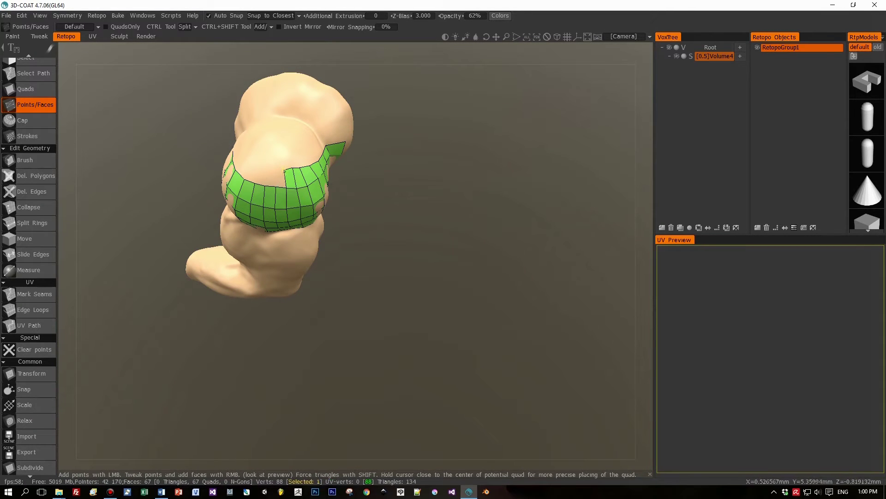
pyautogui.rightClick(273, 168)
# - Complete the fifth quad row down to the front end of the shoulder patch
pyautogui.scroll(3, 274, 169)
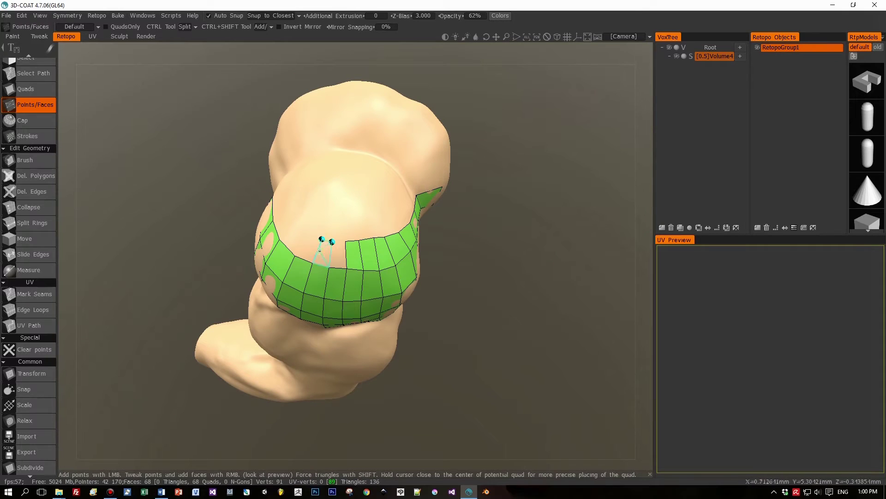
pyautogui.rightClick(319, 248)
pyautogui.click(308, 234)
pyautogui.click(293, 226)
pyautogui.rightClick(300, 242)
pyautogui.keyDown('alt'); pyautogui.moveTo(208, 221); pyautogui.dragTo(268, 225); pyautogui.keyUp('alt')
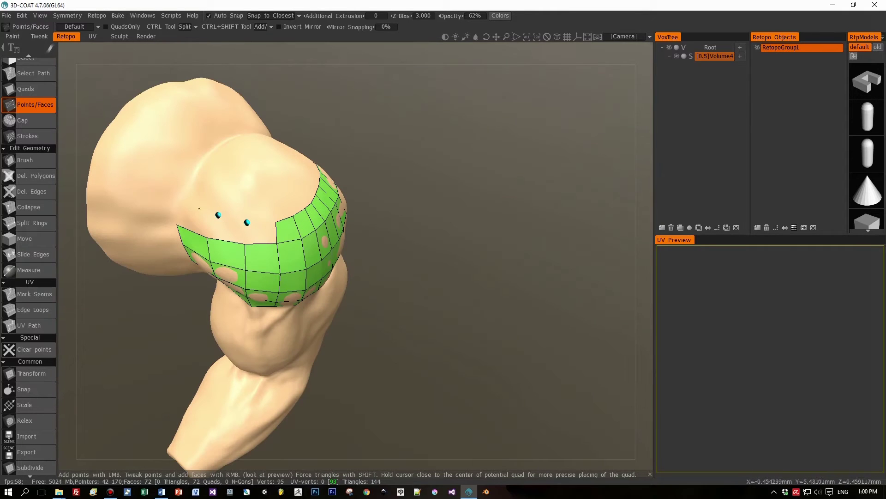
pyautogui.rightClick(198, 217)
pyautogui.rightClick(229, 229)
pyautogui.rightClick(261, 232)
pyautogui.keyDown('alt'); pyautogui.moveTo(261, 233); pyautogui.dragTo(253, 252); pyautogui.keyUp('alt')
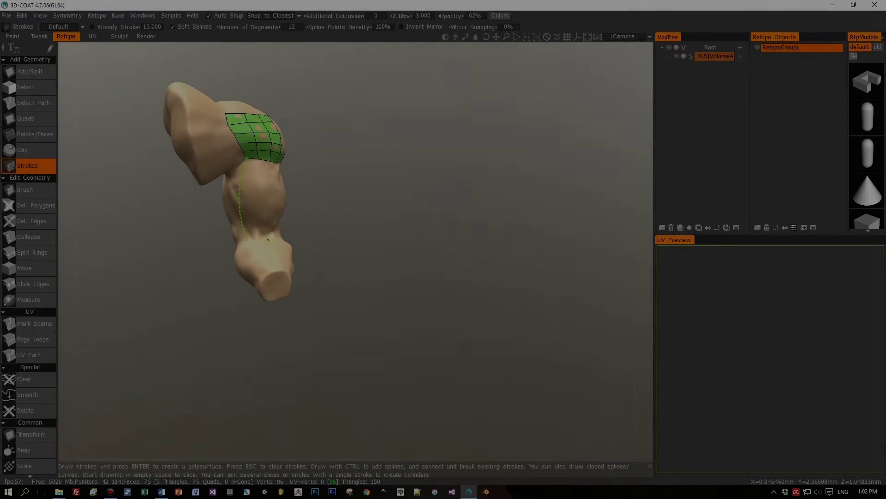
# - Clear the existing stroke and cut six horizontal slices across the upper arm with Strokes, from below the armpit to the elbow
pyautogui.press('Escape')
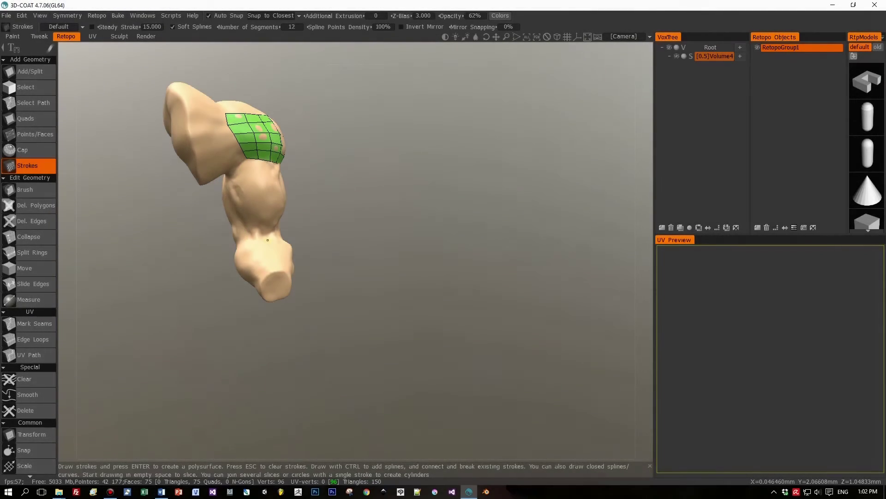
pyautogui.moveTo(281, 199)
pyautogui.keyDown('alt'); pyautogui.mouseDown()
pyautogui.moveTo(237, 187)
pyautogui.moveTo(307, 175)
pyautogui.mouseUp(); pyautogui.keyUp('alt')
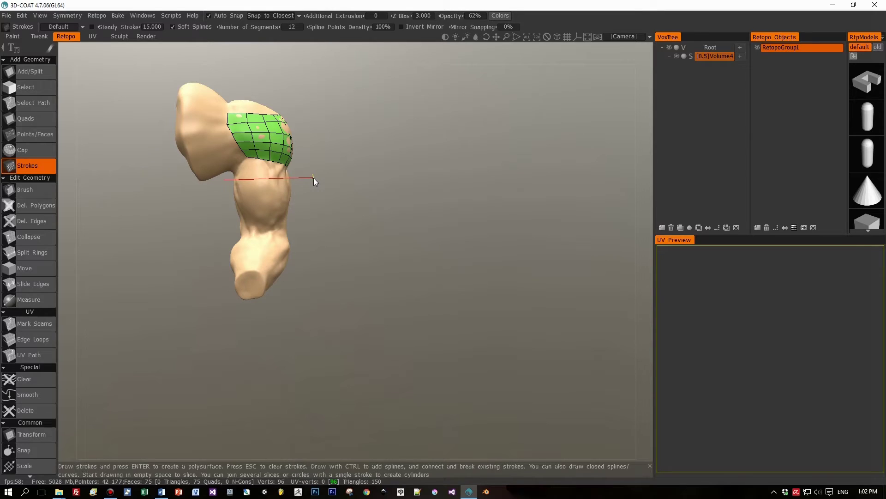
pyautogui.moveTo(222, 188); pyautogui.dragTo(317, 190)
pyautogui.moveTo(223, 202); pyautogui.dragTo(304, 200)
pyautogui.moveTo(225, 213); pyautogui.dragTo(301, 212)
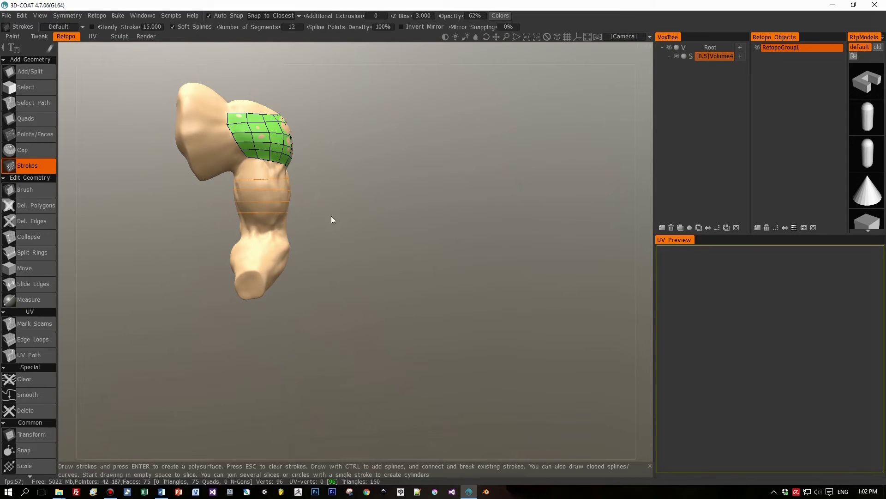
pyautogui.moveTo(225, 224); pyautogui.dragTo(326, 225)
pyautogui.moveTo(219, 234); pyautogui.dragTo(320, 233)
# - Draw a stroke across the arm just below the armpit and two lengthwise strokes from the shoulder patch down past the elbow slice
pyautogui.keyDown('alt'); pyautogui.moveTo(344, 178); pyautogui.dragTo(306, 171); pyautogui.keyUp('alt')
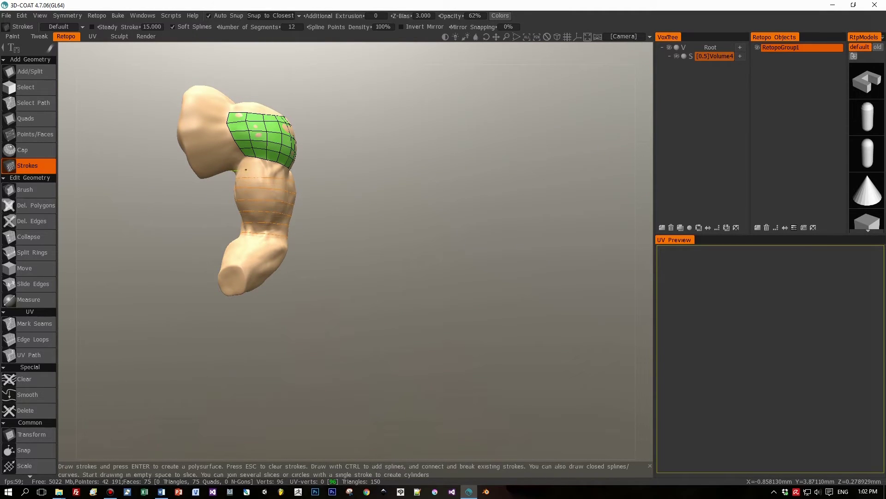
pyautogui.moveTo(313, 176); pyautogui.dragTo(329, 170)
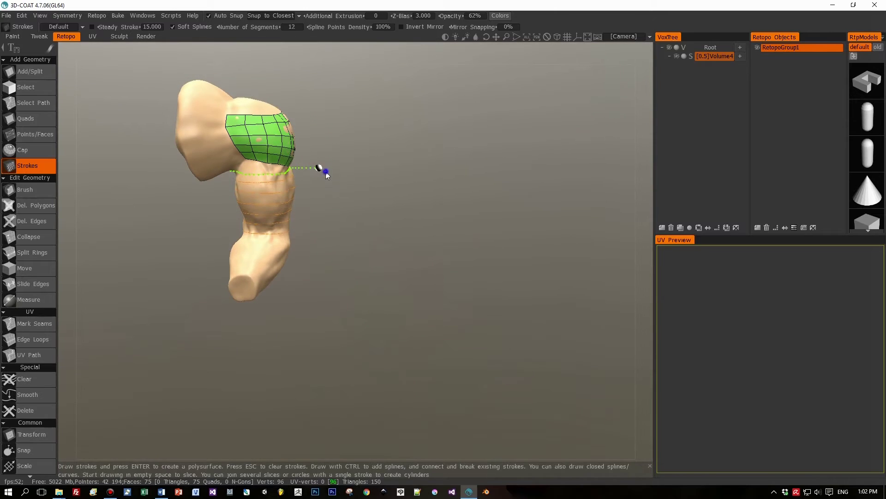
pyautogui.scroll(5, 323, 171)
pyautogui.keyDown('alt'); pyautogui.moveTo(310, 172); pyautogui.dragTo(270, 152); pyautogui.keyUp('alt')
pyautogui.moveTo(356, 240)
pyautogui.keyDown('alt'); pyautogui.mouseDown()
pyautogui.moveTo(281, 196)
pyautogui.moveTo(344, 245)
pyautogui.mouseUp(); pyautogui.keyUp('alt')
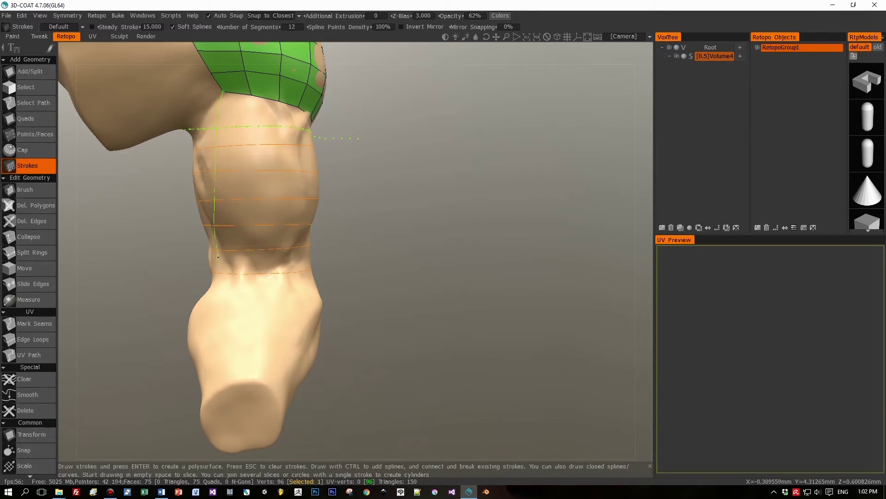
pyautogui.moveTo(230, 306); pyautogui.dragTo(231, 306)
pyautogui.moveTo(236, 291); pyautogui.dragTo(236, 292)
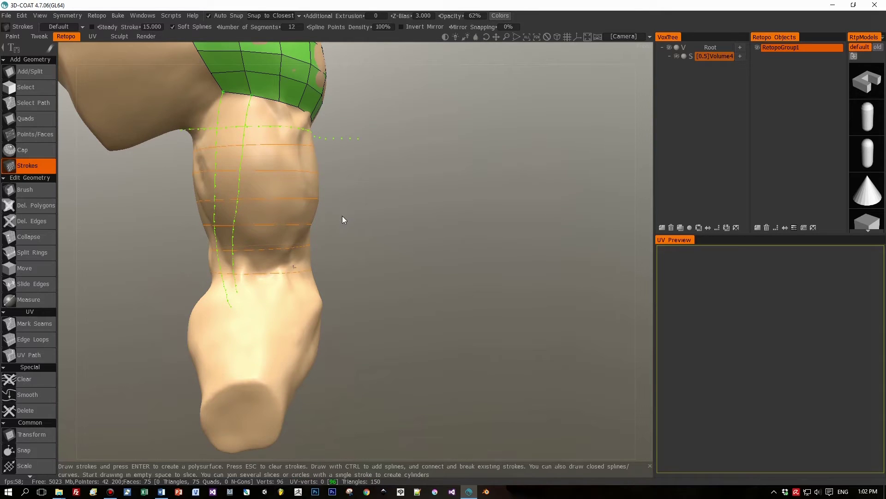
# - Draw four more lengthwise strokes around the outer side of the upper arm and create the polygon surface from the strokes
pyautogui.keyDown('alt'); pyautogui.moveTo(345, 218); pyautogui.dragTo(300, 206); pyautogui.keyUp('alt')
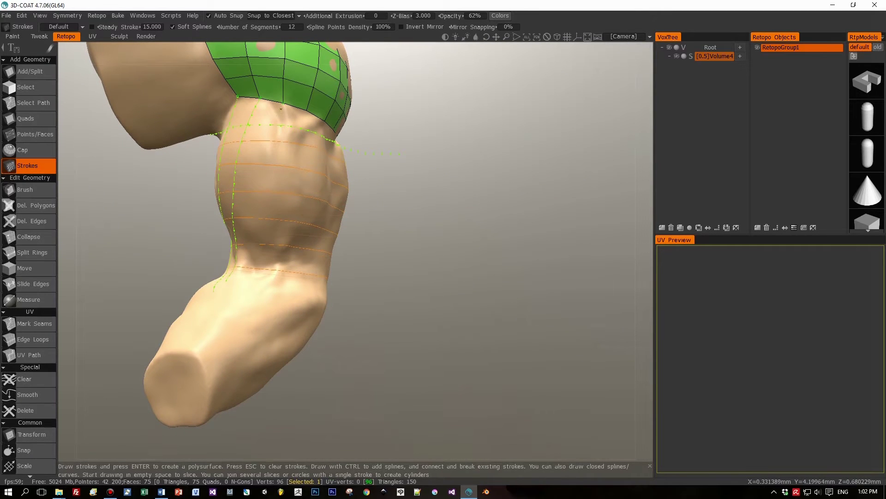
pyautogui.moveTo(254, 287); pyautogui.dragTo(254, 288)
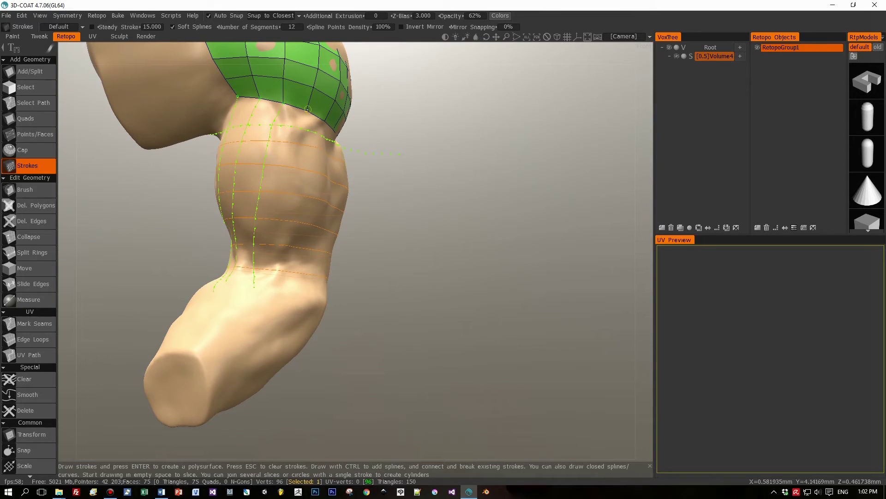
pyautogui.keyDown('alt'); pyautogui.moveTo(445, 217); pyautogui.dragTo(429, 203); pyautogui.keyUp('alt')
pyautogui.click(333, 119)
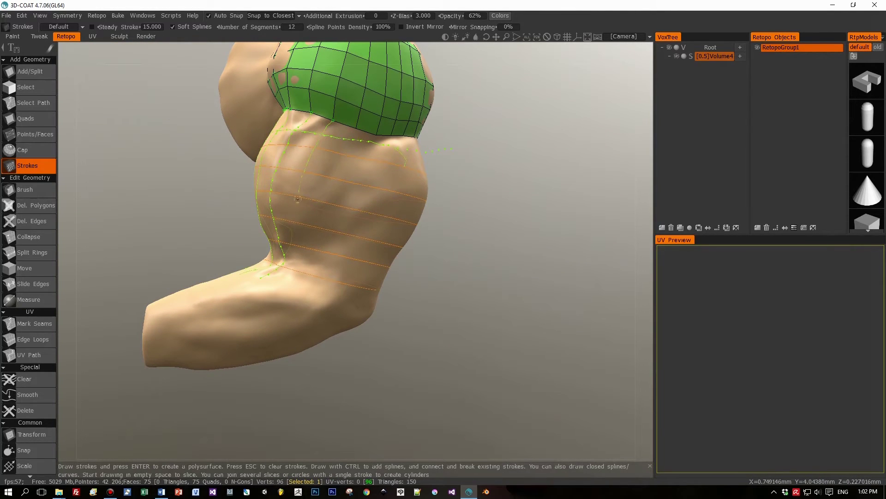
pyautogui.moveTo(294, 296); pyautogui.dragTo(318, 312)
pyautogui.moveTo(418, 165)
pyautogui.keyDown('alt'); pyautogui.mouseDown()
pyautogui.moveTo(370, 149)
pyautogui.moveTo(352, 319)
pyautogui.mouseUp(); pyautogui.keyUp('alt')
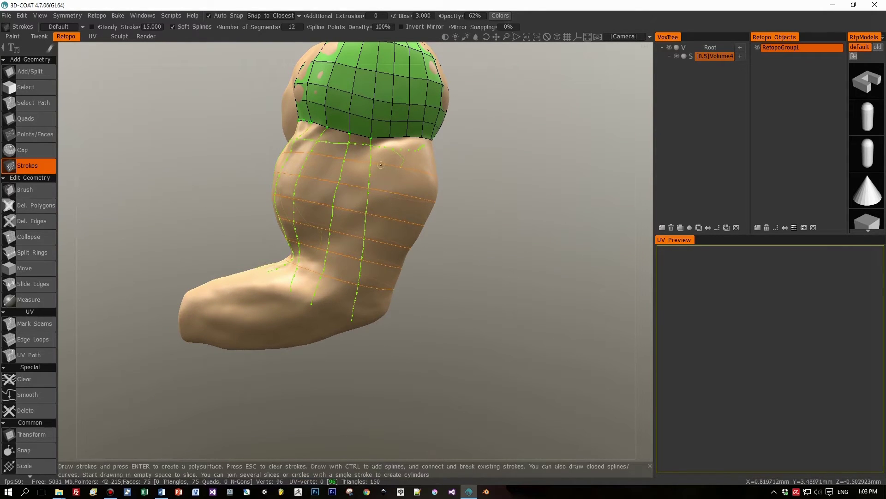
pyautogui.click(390, 135)
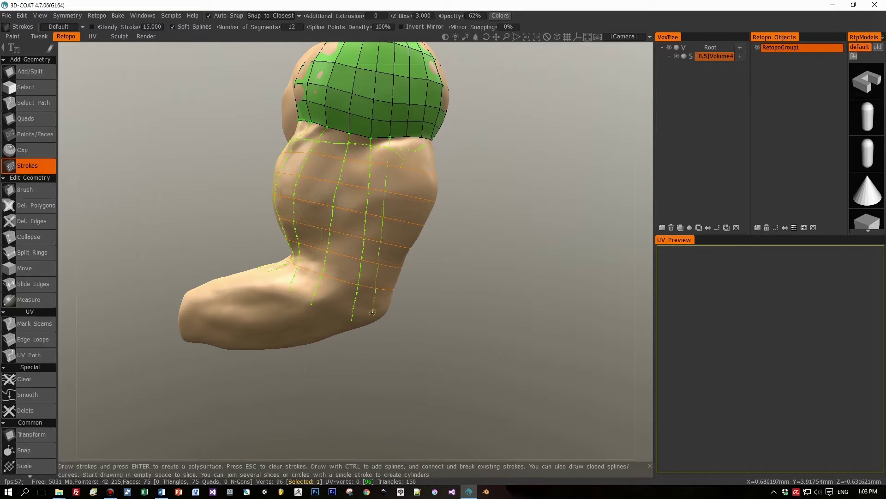
pyautogui.press('Return')
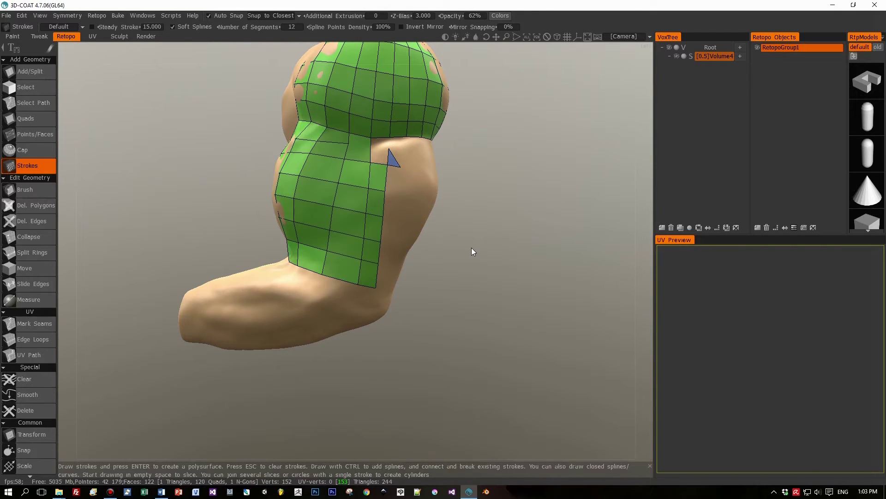
pyautogui.moveTo(472, 251)
pyautogui.mouseDown(button='middle')
pyautogui.moveTo(571, 239)
pyautogui.moveTo(436, 233)
pyautogui.moveTo(400, 154)
pyautogui.mouseUp(button='middle')
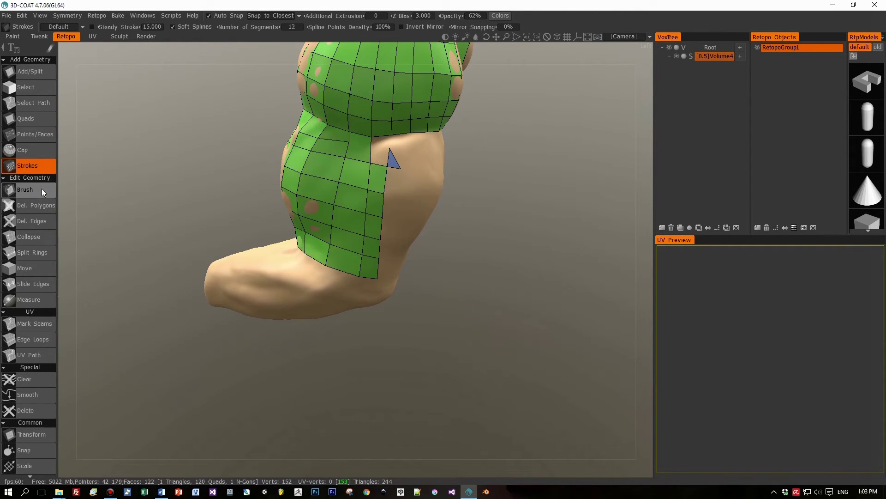
pyautogui.click(350, 142)
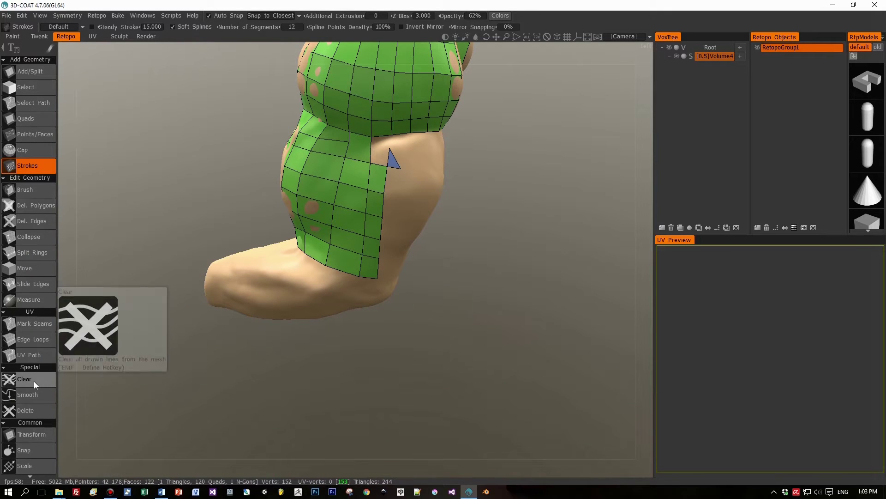
pyautogui.scroll(-3, 14, 439)
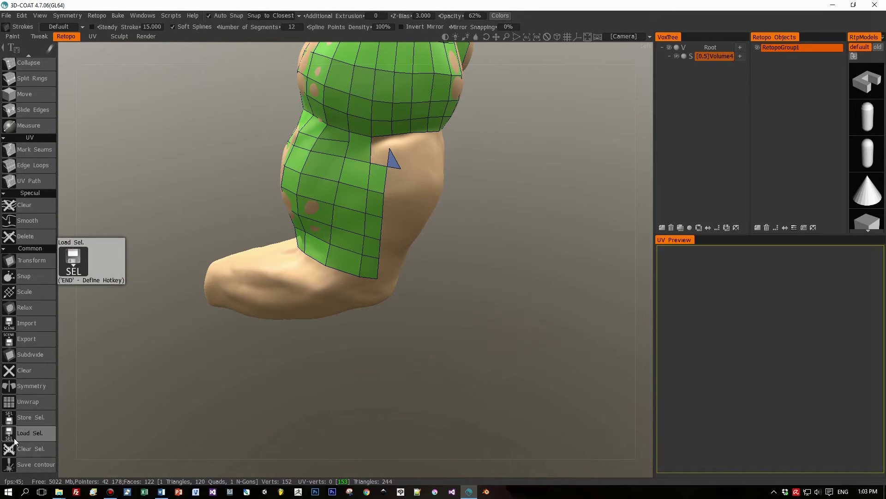
pyautogui.scroll(3, 14, 438)
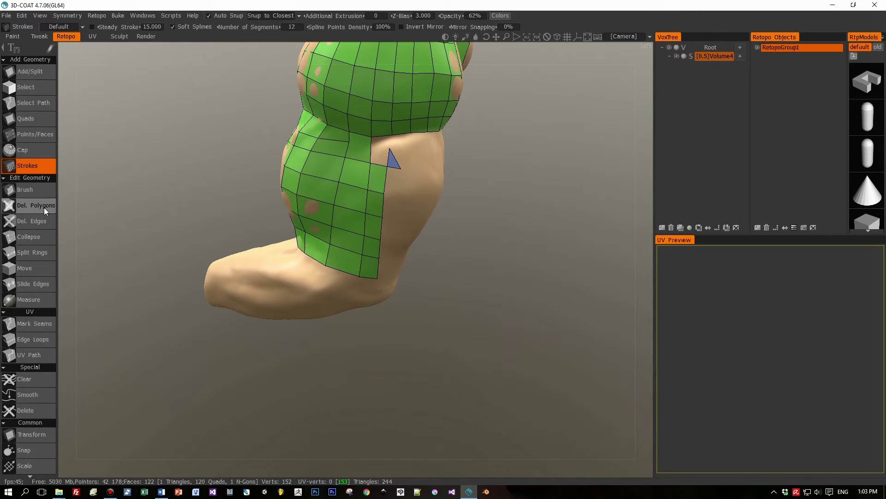
# - Select the edges around the notch at the upper arm patch's top corner and delete them with their irregular faces
pyautogui.click(43, 87)
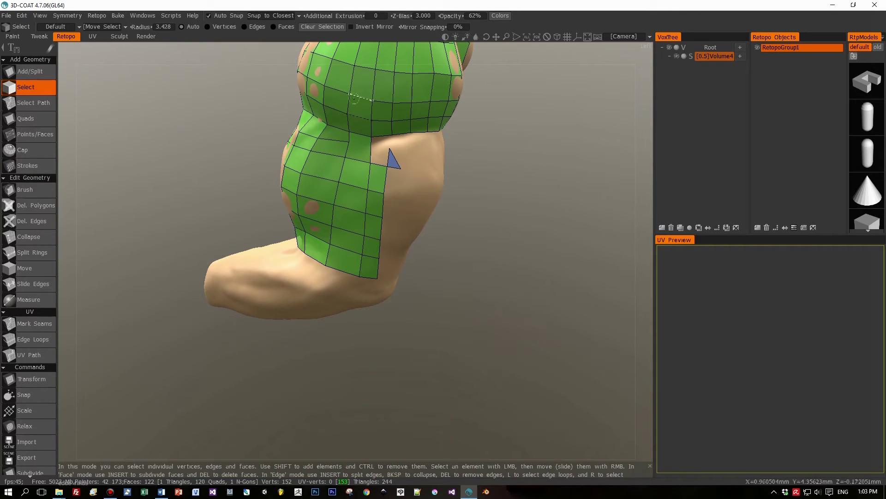
pyautogui.click(368, 150)
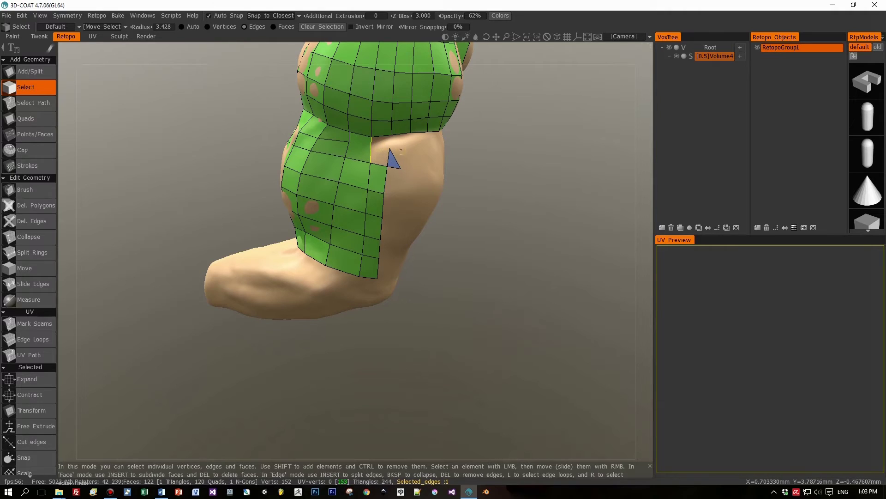
pyautogui.keyDown('shift'); pyautogui.click(391, 158); pyautogui.keyUp('shift')
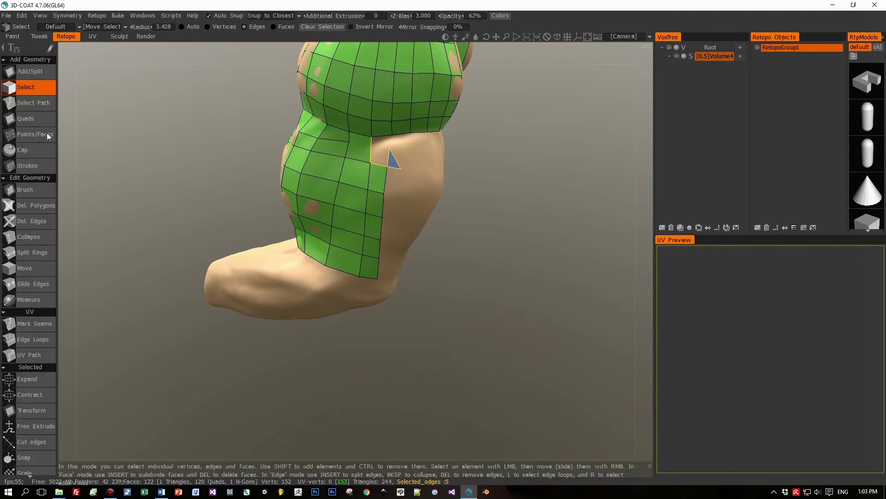
pyautogui.press('Delete')
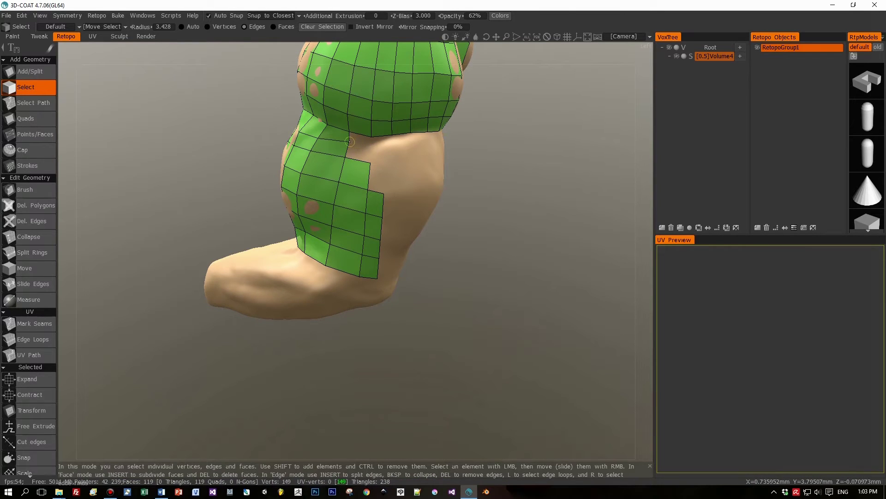
# - Rebuild the deleted corner with clean quads using Points/Faces, joining the upper arm patch to the shoulder patch
pyautogui.click(23, 136)
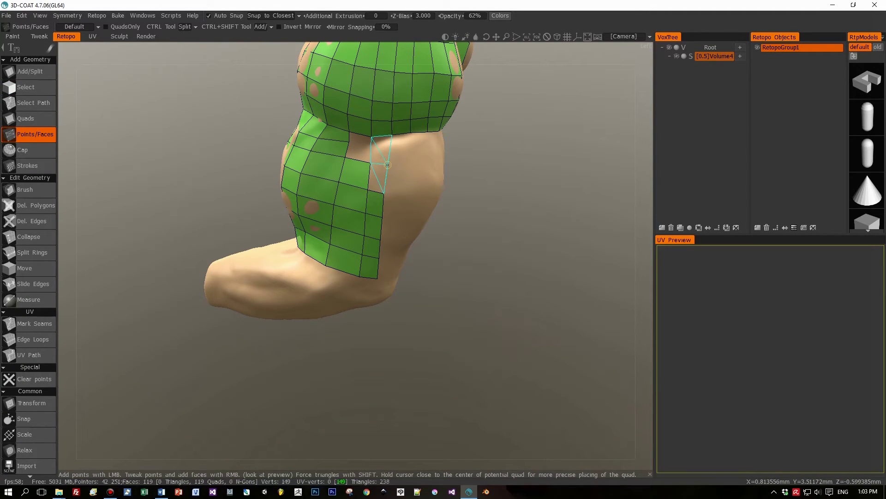
pyautogui.click(389, 165)
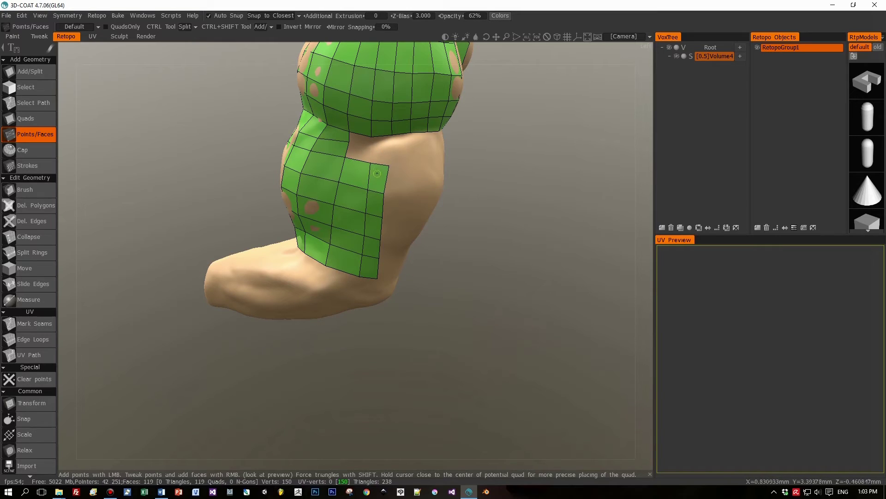
pyautogui.click(370, 146)
pyautogui.click(358, 154)
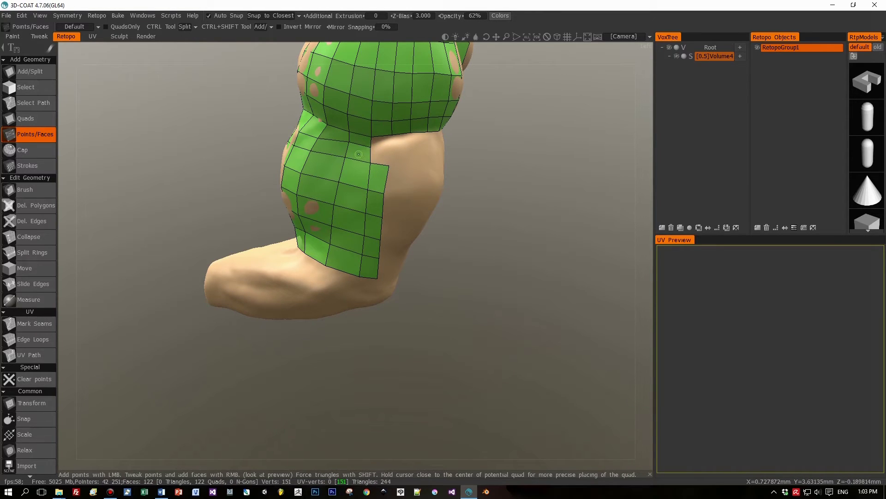
pyautogui.click(388, 146)
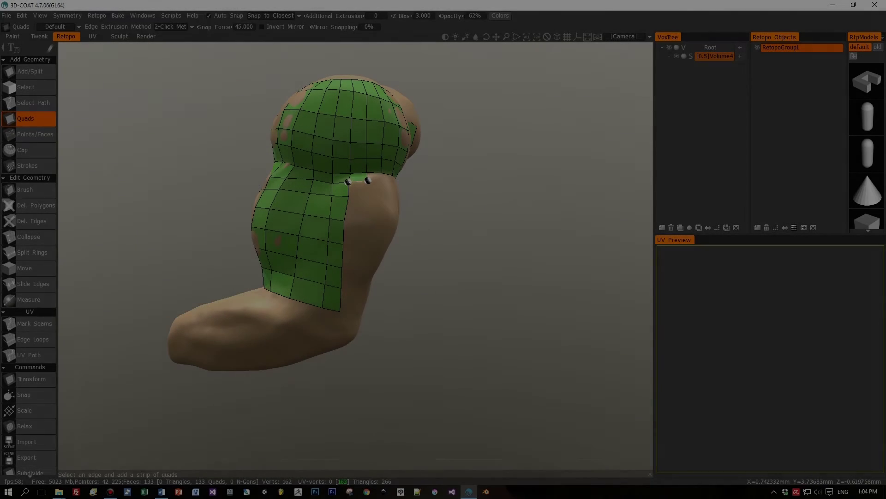
# - Add a column of quads along the outer upper arm's open edge, from the shoulder patch down to the elbow, with Quads
pyautogui.click(363, 180)
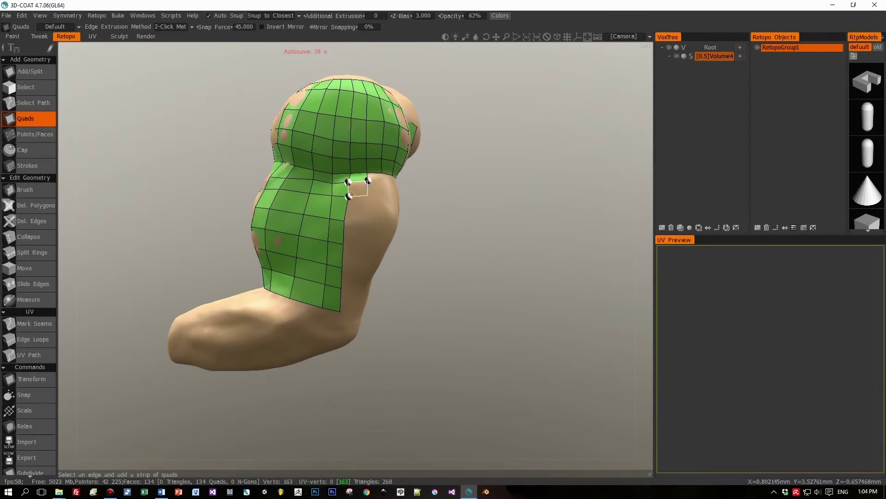
pyautogui.click(368, 195)
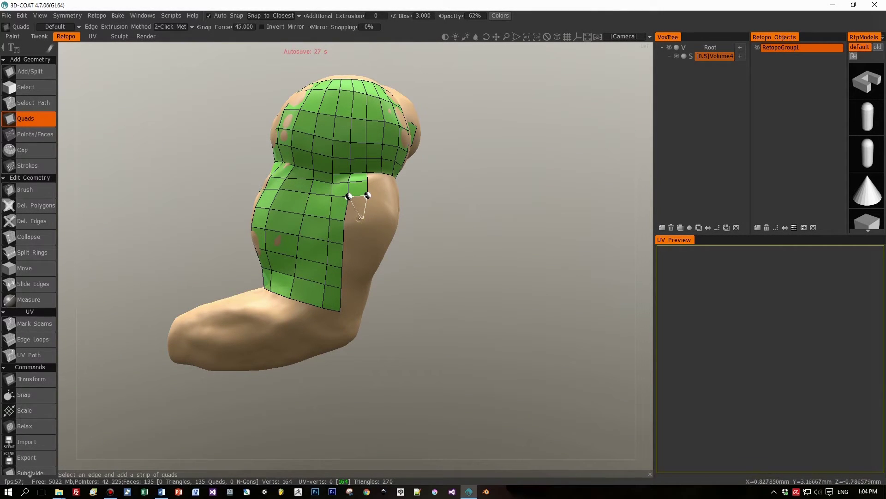
pyautogui.click(361, 218)
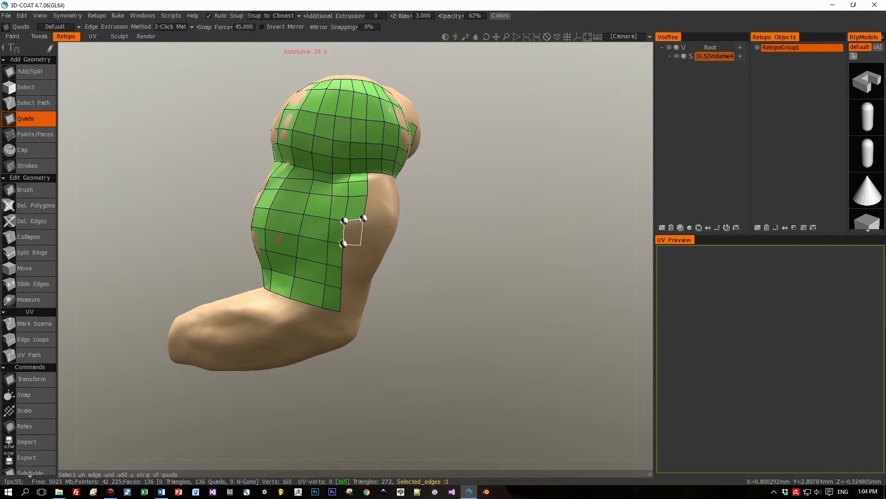
pyautogui.click(359, 245)
pyautogui.click(344, 267)
pyautogui.click(355, 287)
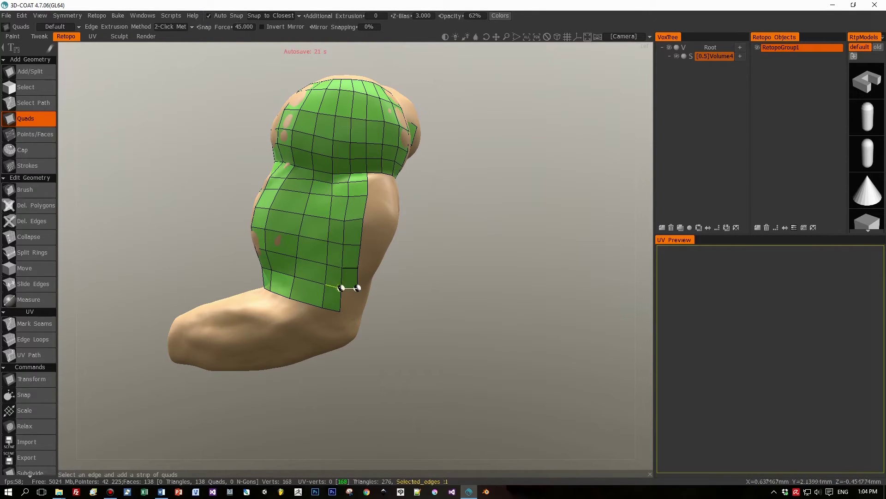
pyautogui.click(354, 313)
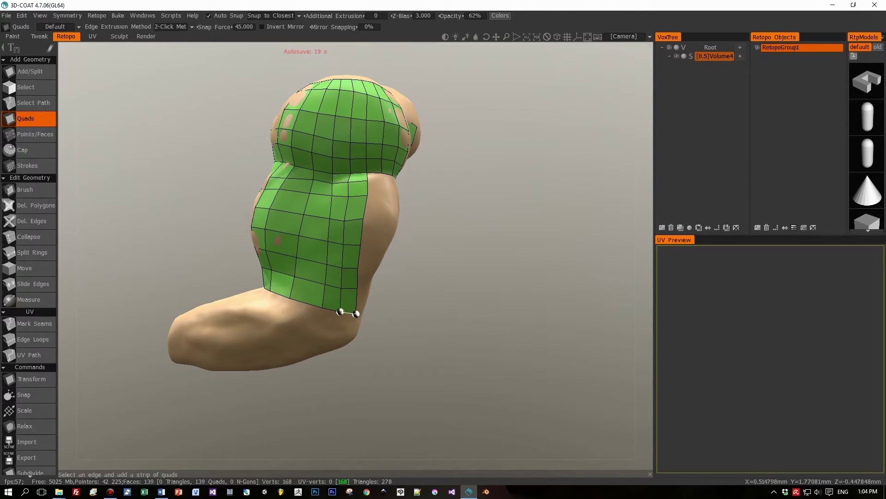
# - Start another quad column toward the back of the arm, building its upper rows down from the shoulder patch
pyautogui.moveTo(445, 302); pyautogui.dragTo(373, 311, button='middle')
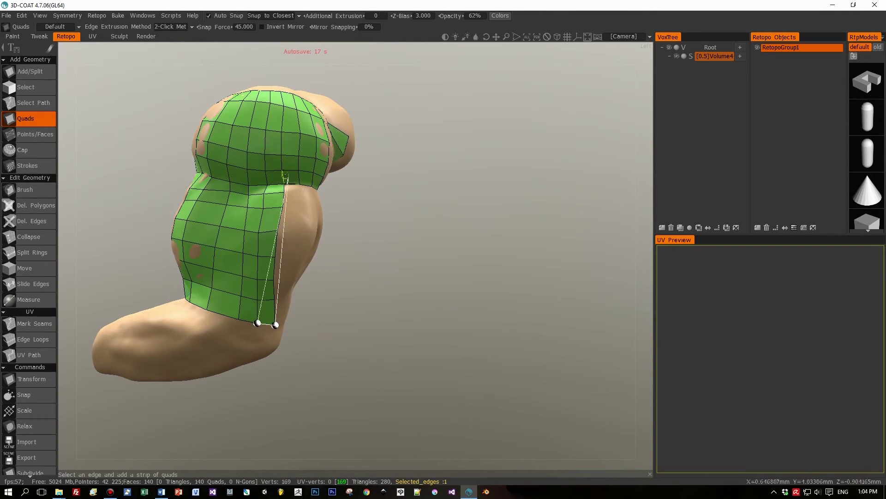
pyautogui.press('Escape')
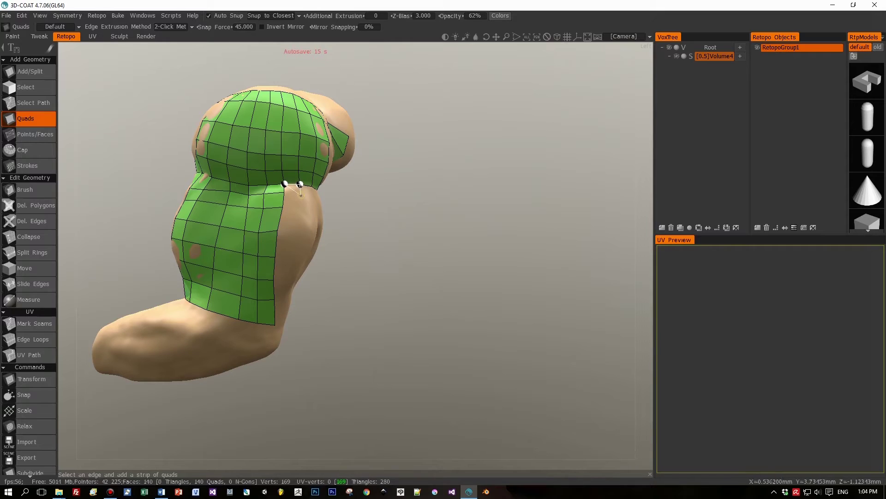
pyautogui.click(285, 192)
pyautogui.click(292, 208)
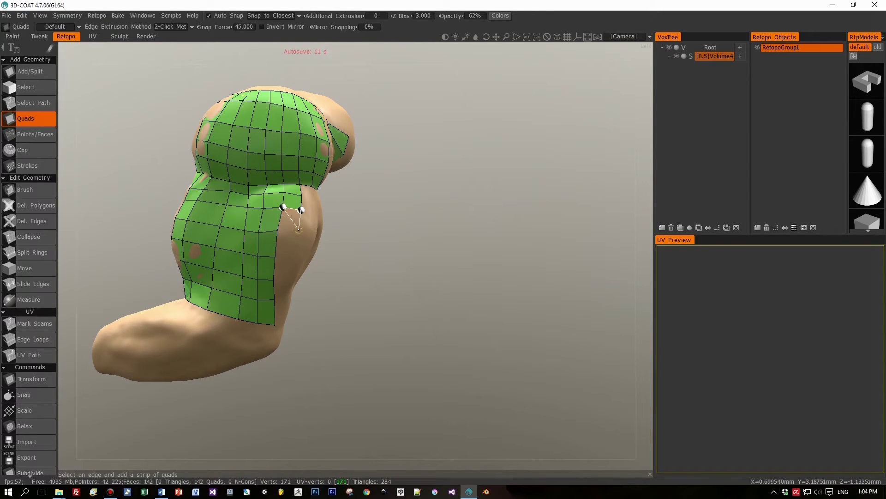
pyautogui.click(290, 231)
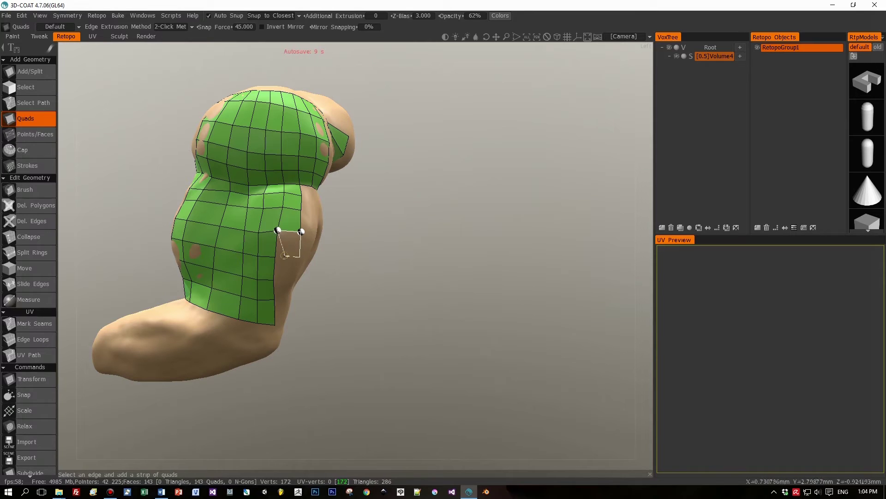
pyautogui.click(288, 255)
pyautogui.click(274, 279)
# - Finish the lower rows of that quad column down to the elbow
pyautogui.moveTo(322, 298); pyautogui.dragTo(281, 263, button='middle')
pyautogui.moveTo(284, 265); pyautogui.dragTo(258, 240)
pyautogui.moveTo(258, 239); pyautogui.dragTo(324, 268, button='middle')
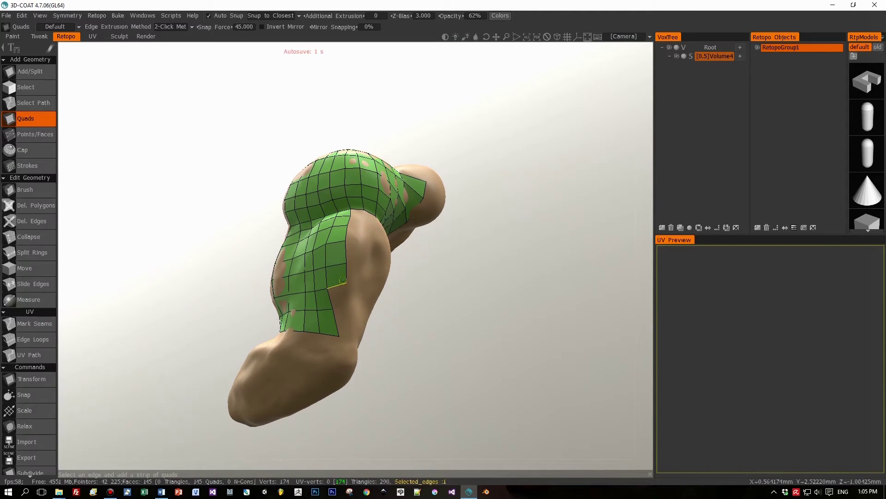
pyautogui.click(354, 305)
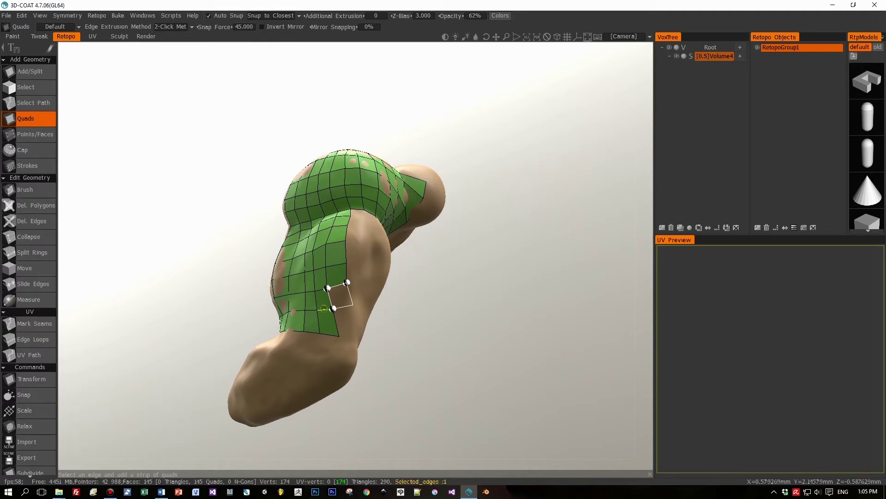
pyautogui.click(334, 308)
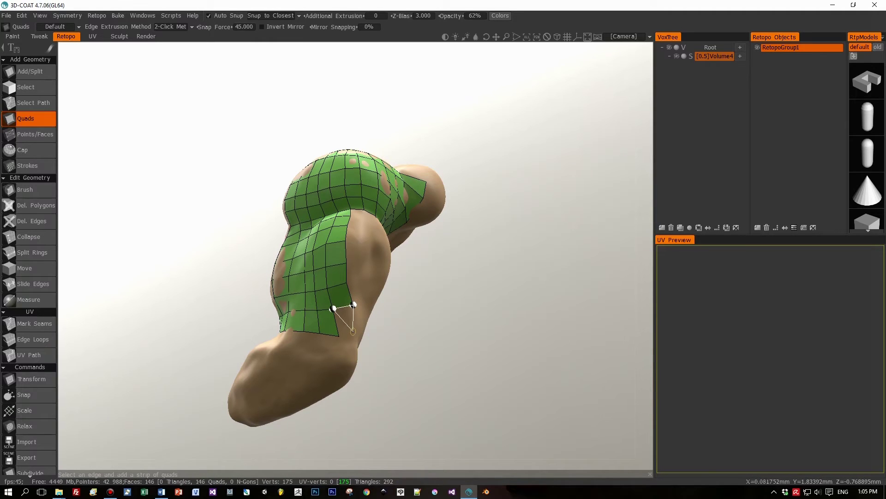
pyautogui.click(353, 332)
# - Add a further quad column onto the back of the upper arm, from the shoulder patch down to the elbow
pyautogui.moveTo(416, 287); pyautogui.dragTo(353, 327, button='middle')
pyautogui.moveTo(352, 328); pyautogui.dragTo(310, 335)
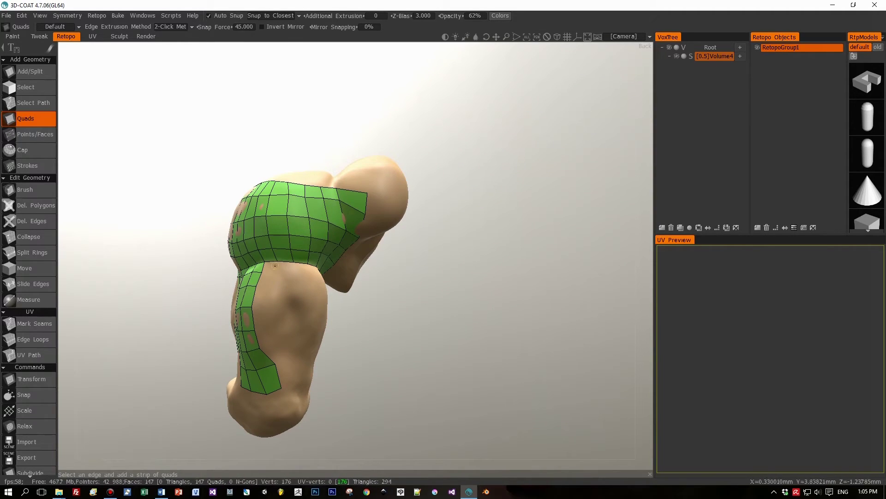
pyautogui.click(262, 272)
pyautogui.click(256, 286)
pyautogui.click(252, 307)
pyautogui.click(254, 330)
pyautogui.moveTo(261, 347); pyautogui.dragTo(303, 387)
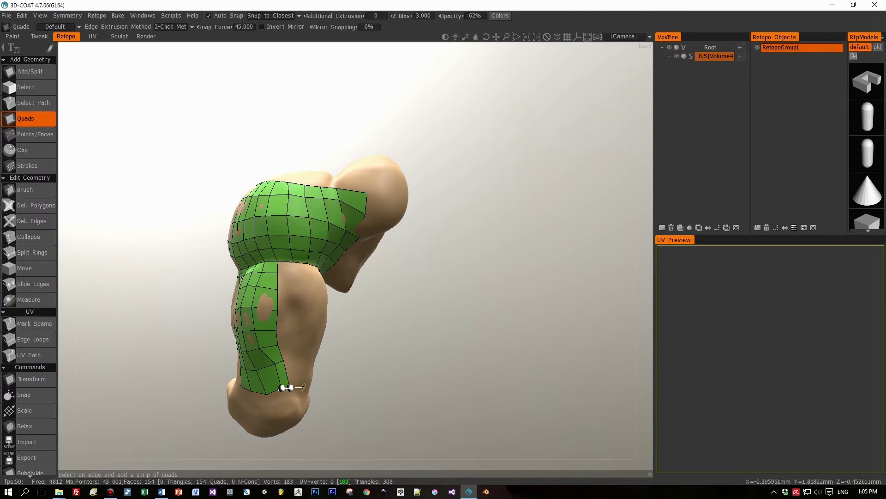
# - Even out the vertices of the new columns on the back of the arm and the shoulder patch's rear edge with Brush
pyautogui.click(30, 192)
pyautogui.moveTo(262, 317); pyautogui.dragTo(307, 317, button='right')
pyautogui.moveTo(332, 342)
pyautogui.mouseDown()
pyautogui.moveTo(352, 346)
pyautogui.moveTo(378, 333)
pyautogui.moveTo(364, 344)
pyautogui.mouseUp()
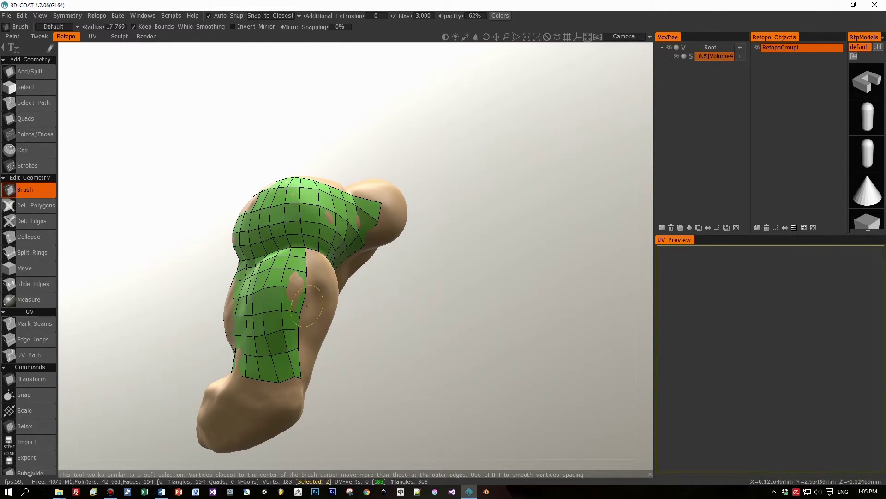
pyautogui.keyDown('alt'); pyautogui.moveTo(311, 294); pyautogui.dragTo(240, 306); pyautogui.keyUp('alt')
pyautogui.moveTo(393, 187); pyautogui.dragTo(391, 184)
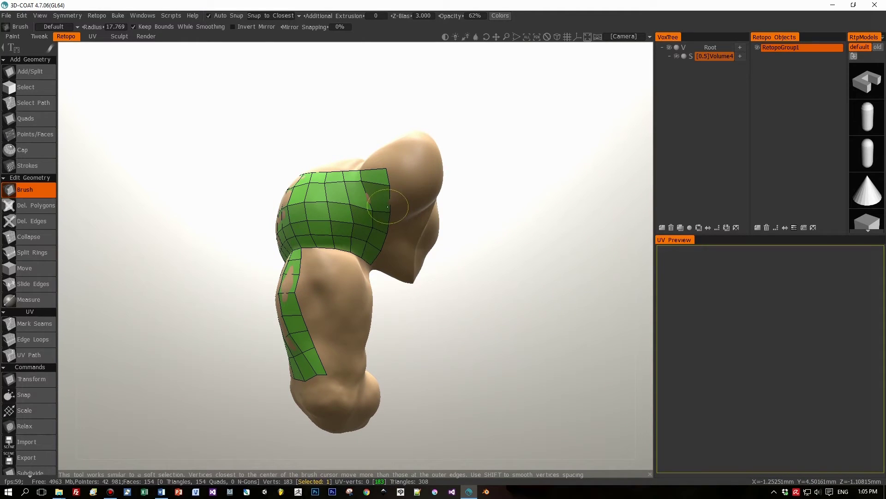
# - Reshape the upper arm mesh's open edge on the front inner side with Brush, evening out its vertices
pyautogui.keyDown('alt'); pyautogui.moveTo(264, 214); pyautogui.dragTo(455, 281); pyautogui.keyUp('alt')
pyautogui.moveTo(208, 231)
pyautogui.keyDown('alt'); pyautogui.mouseDown()
pyautogui.moveTo(300, 242)
pyautogui.moveTo(302, 225)
pyautogui.mouseUp(); pyautogui.keyUp('alt')
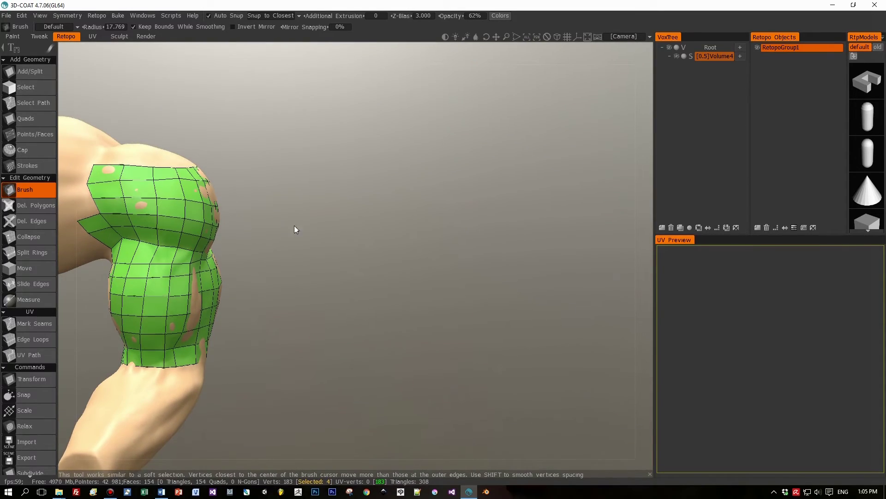
pyautogui.keyDown('alt'); pyautogui.moveTo(246, 315); pyautogui.dragTo(339, 302); pyautogui.keyUp('alt')
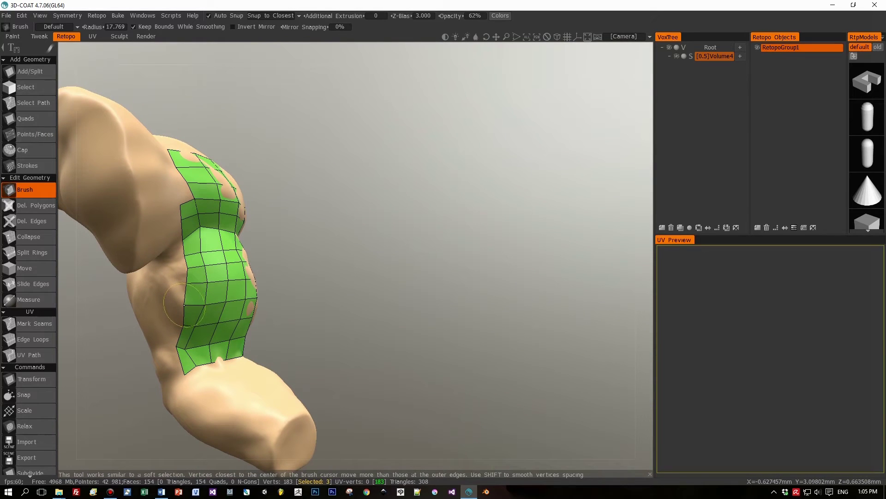
pyautogui.moveTo(187, 325)
pyautogui.mouseDown()
pyautogui.moveTo(179, 323)
pyautogui.moveTo(191, 347)
pyautogui.mouseUp()
pyautogui.moveTo(211, 305); pyautogui.dragTo(205, 304)
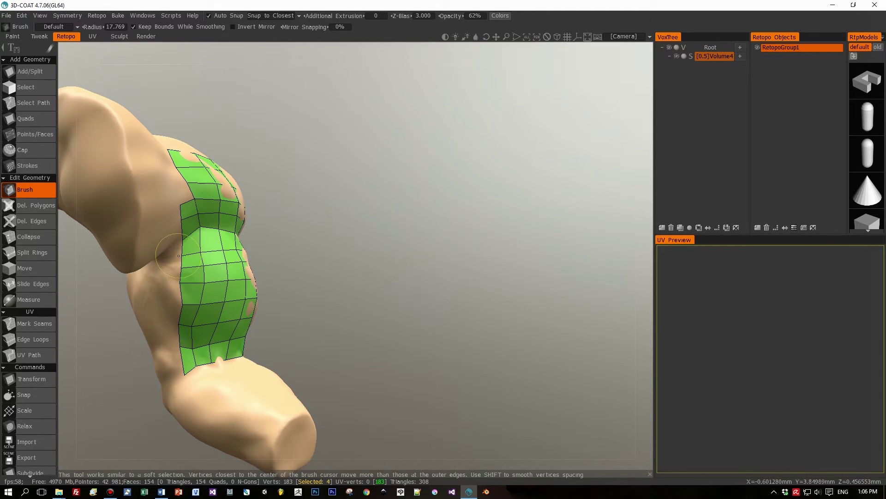
# - Extend the mesh across the back of the upper arm with one more quad column from shoulder to elbow using Quads
pyautogui.moveTo(288, 247); pyautogui.dragTo(1, 235)
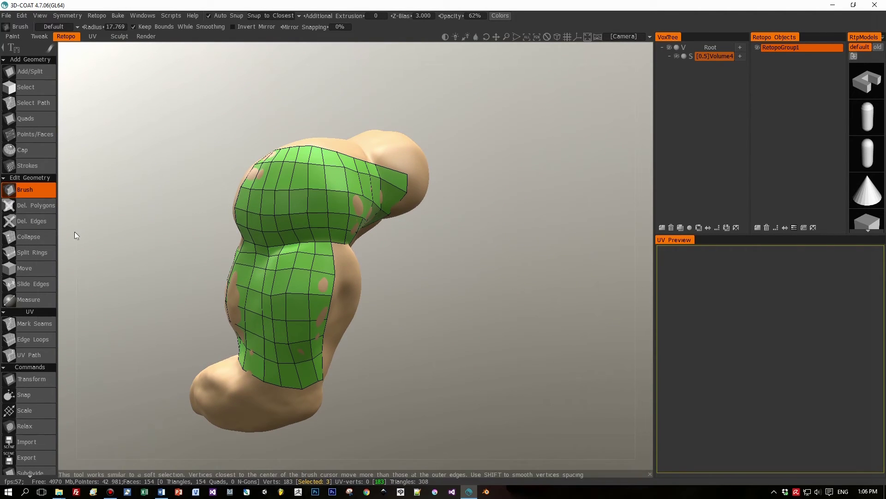
pyautogui.click(28, 121)
pyautogui.moveTo(170, 203); pyautogui.dragTo(94, 211, button='middle')
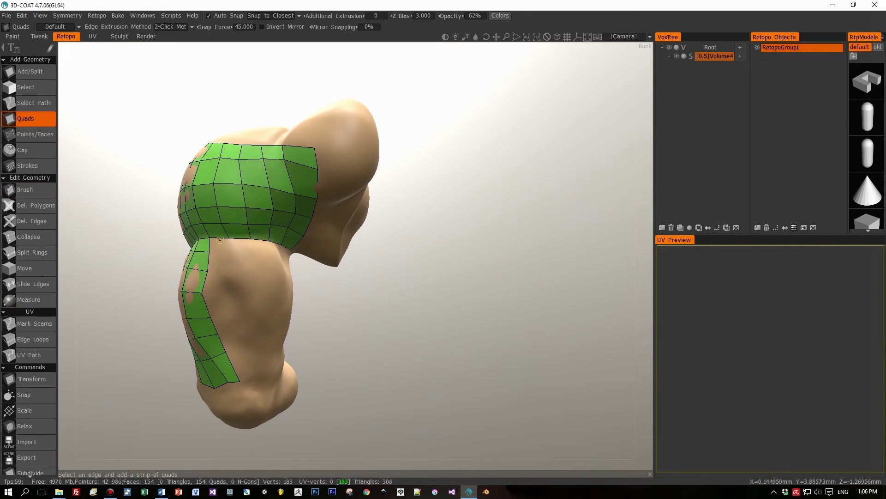
pyautogui.click(219, 237)
pyautogui.click(229, 254)
pyautogui.click(230, 274)
pyautogui.click(231, 293)
pyautogui.click(233, 314)
pyautogui.click(249, 337)
pyautogui.click(245, 354)
pyautogui.click(253, 382)
# - Add the next quad column beside it on the back of the arm, down to the elbow
pyautogui.click(253, 253)
pyautogui.click(255, 272)
pyautogui.click(252, 293)
pyautogui.click(250, 314)
pyautogui.click(244, 334)
pyautogui.click(266, 353)
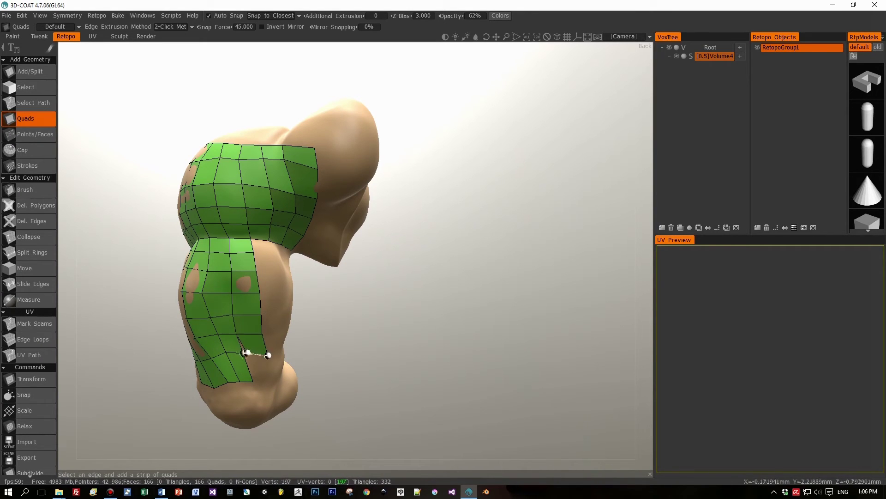
pyautogui.click(265, 353)
pyautogui.click(267, 379)
# - Build a quad column around the rear inner side of the upper arm from the armpit area to the elbow, redoing one misplaced quad
pyautogui.keyDown('alt'); pyautogui.moveTo(267, 378); pyautogui.dragTo(198, 252); pyautogui.keyUp('alt')
pyautogui.click(187, 251)
pyautogui.click(187, 263)
pyautogui.click(187, 278)
pyautogui.hotkey('ctrl', 'z')
pyautogui.click(197, 279)
pyautogui.click(202, 298)
pyautogui.click(206, 317)
pyautogui.click(212, 334)
pyautogui.click(217, 350)
pyautogui.click(227, 374)
# - Add another full-length quad column on the inner side of the upper arm, reaching the elbow row
pyautogui.click(217, 250)
pyautogui.click(198, 264)
pyautogui.click(199, 281)
pyautogui.click(203, 300)
pyautogui.click(207, 316)
pyautogui.click(212, 333)
pyautogui.click(217, 349)
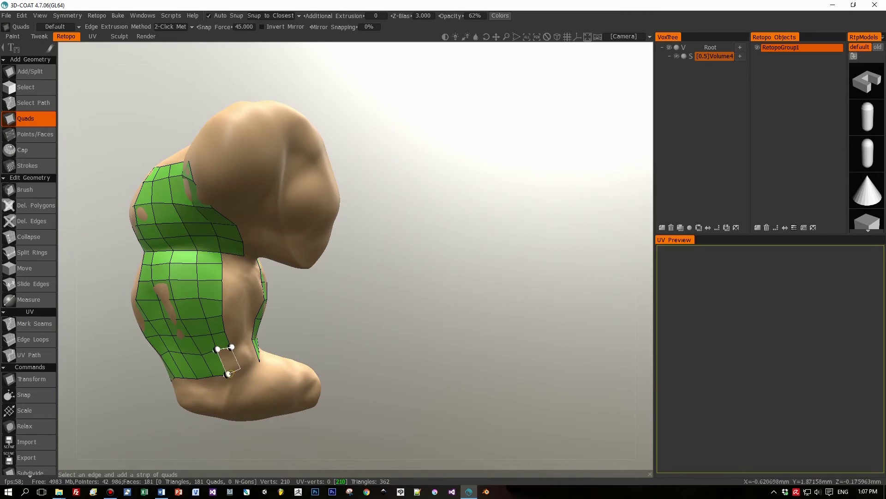
pyautogui.click(227, 375)
# - Extend the inner arm mesh by one last quad column toward the front patch, leaving a single-column gap
pyautogui.keyDown('shift'); pyautogui.moveTo(307, 270); pyautogui.dragTo(292, 262); pyautogui.keyUp('shift')
pyautogui.click(282, 263)
pyautogui.click(281, 271)
pyautogui.click(280, 286)
pyautogui.click(279, 300)
pyautogui.click(278, 314)
pyautogui.click(281, 328)
pyautogui.click(276, 343)
pyautogui.click(289, 362)
# - Close the two lowest rows of the inner arm gap with Points/Faces quads and adjust the neighboring vertices
pyautogui.click(35, 134)
pyautogui.rightClick(308, 350)
pyautogui.rightClick(306, 329)
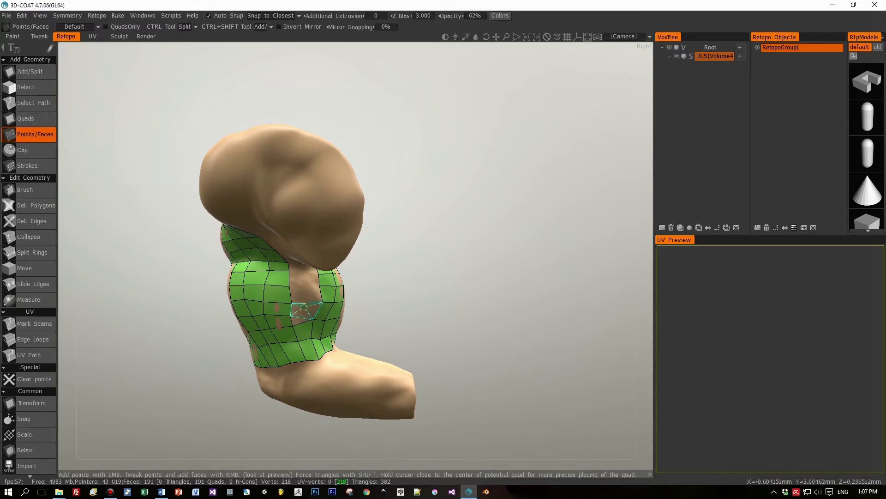
pyautogui.moveTo(357, 297); pyautogui.dragTo(356, 248)
pyautogui.scroll(3, 356, 247)
pyautogui.moveTo(221, 336); pyautogui.dragTo(222, 327, button='right')
pyautogui.moveTo(286, 320); pyautogui.dragTo(273, 326, button='right')
pyautogui.click(229, 297)
pyautogui.moveTo(248, 331)
pyautogui.mouseDown()
pyautogui.moveTo(257, 299)
pyautogui.moveTo(252, 339)
pyautogui.mouseUp()
pyautogui.hotkey('ctrl', 'z')
# - Fill the remaining rows of the inner arm gap with quads up to the armpit, closing the mesh around the arm
pyautogui.rightClick(246, 338)
pyautogui.rightClick(253, 312)
pyautogui.rightClick(256, 288)
pyautogui.rightClick(255, 269)
pyautogui.keyDown('alt'); pyautogui.moveTo(256, 269); pyautogui.dragTo(261, 196); pyautogui.keyUp('alt')
pyautogui.rightClick(254, 245)
pyautogui.keyDown('alt'); pyautogui.moveTo(431, 201); pyautogui.dragTo(336, 277, button='middle'); pyautogui.keyUp('alt')
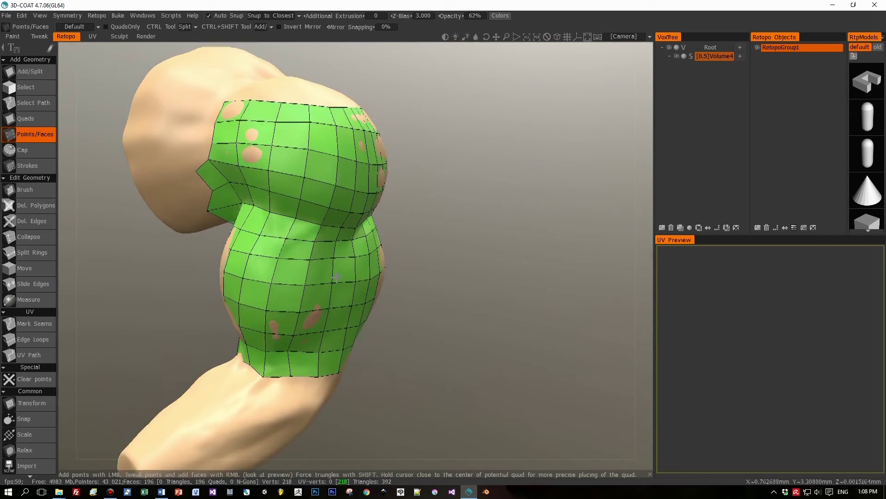
# - Rename the retopo group as rgArm
pyautogui.moveTo(336, 277); pyautogui.dragTo(370, 259)
pyautogui.doubleClick(780, 47)
pyautogui.write('rgArm')
pyautogui.press('Return')
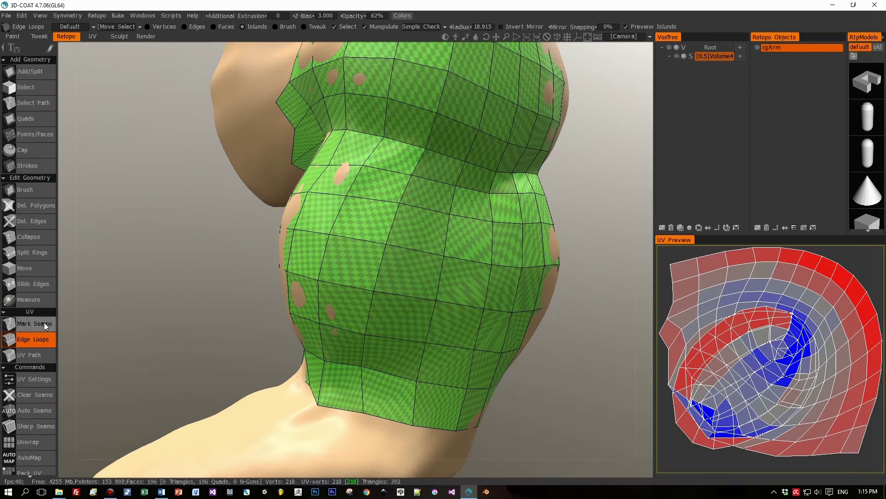
# - Mark seams around the arm below the shoulder and lengthwise down the inner upper arm, and unwrap the UV islands
pyautogui.click(46, 325)
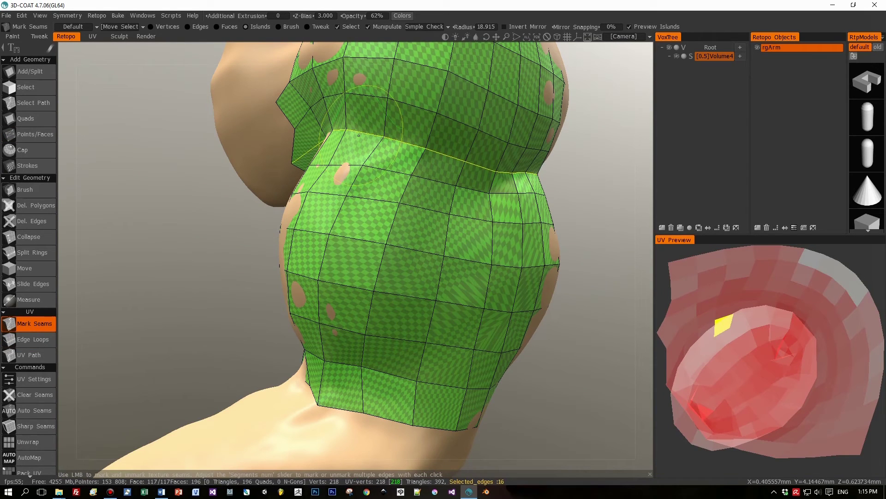
pyautogui.click(358, 135)
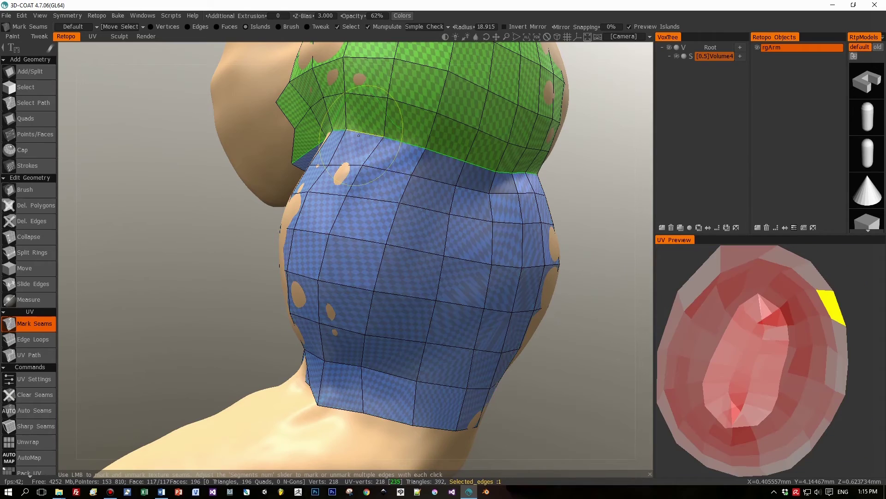
pyautogui.moveTo(97, 248); pyautogui.dragTo(342, 236)
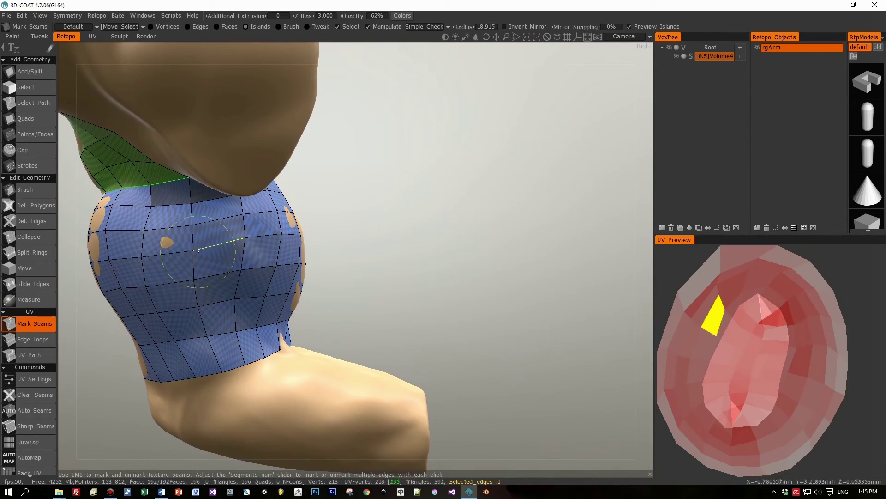
pyautogui.click(143, 241)
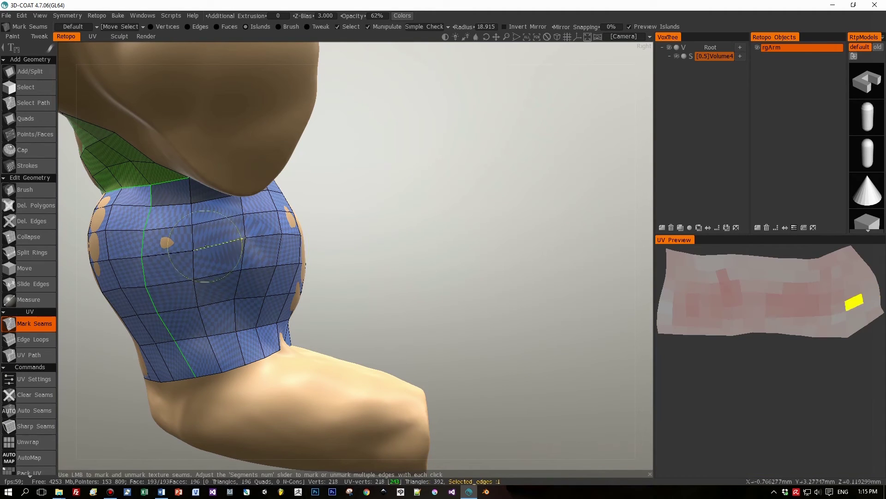
pyautogui.click(24, 443)
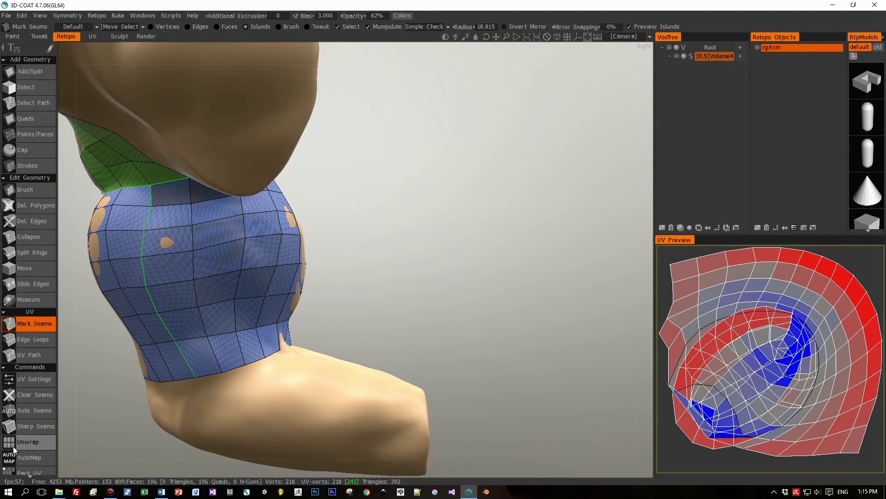
pyautogui.click(23, 443)
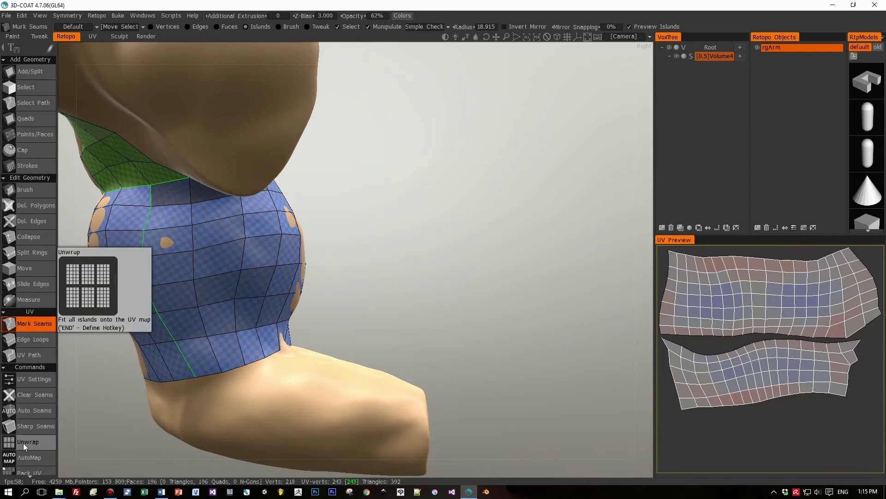
# - Start a per-pixel normal map bake with both scan depths at 10 and local occlusion at a ray casting length of 20
pyautogui.moveTo(375, 344); pyautogui.dragTo(171, 331)
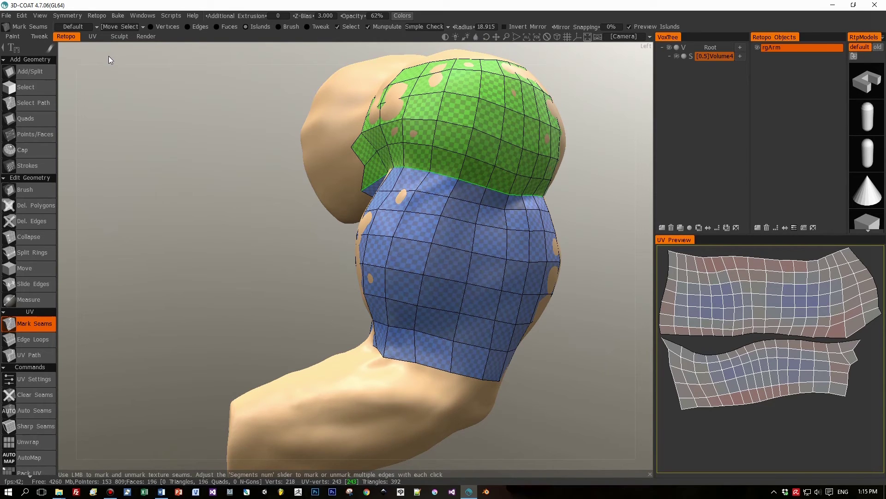
pyautogui.click(118, 15)
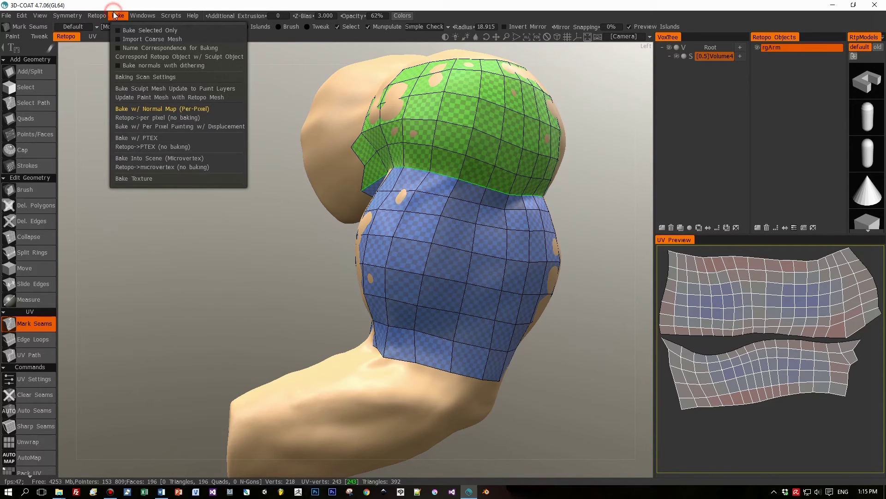
pyautogui.click(140, 108)
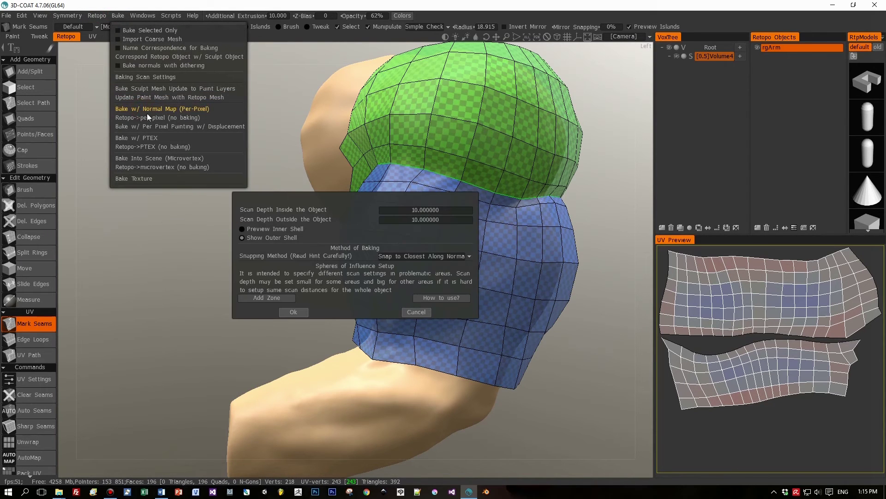
pyautogui.click(300, 309)
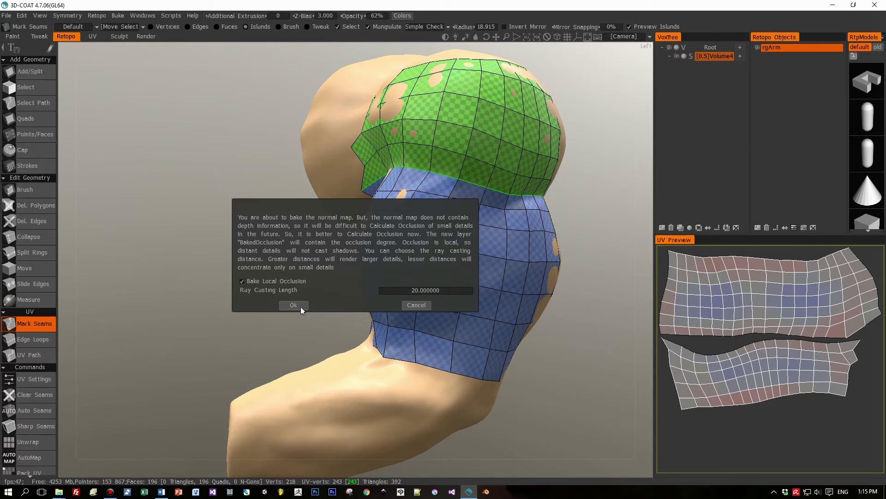
pyautogui.click(300, 306)
pyautogui.click(299, 278)
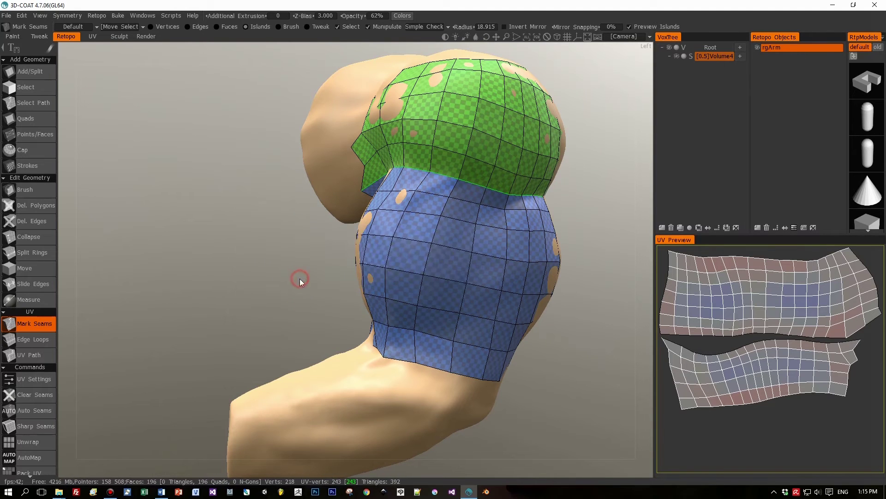
# - Set the baked texture size to 2048 × 2048 with the Blender normal map preset and import the arm for per-pixel painting
pyautogui.click(466, 332)
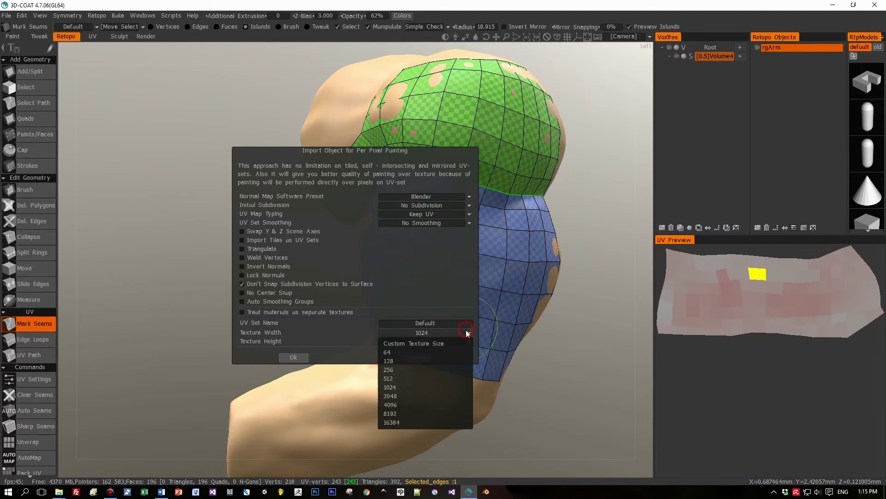
pyautogui.click(418, 395)
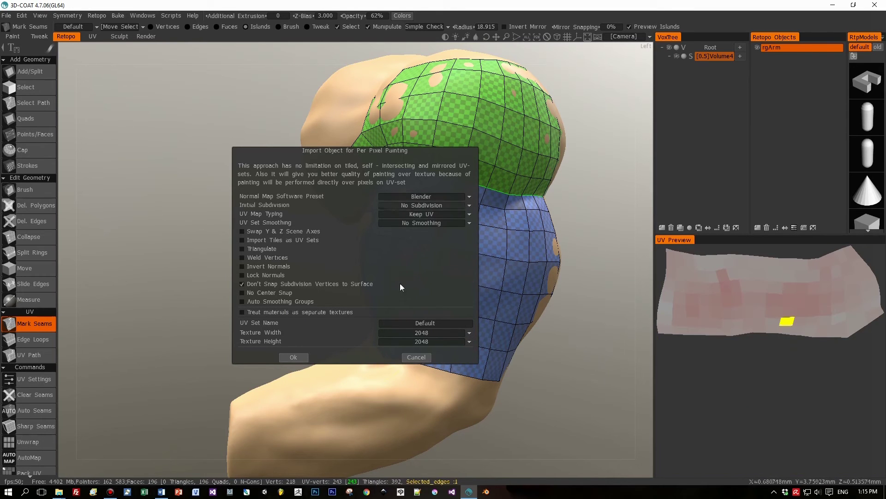
pyautogui.click(297, 357)
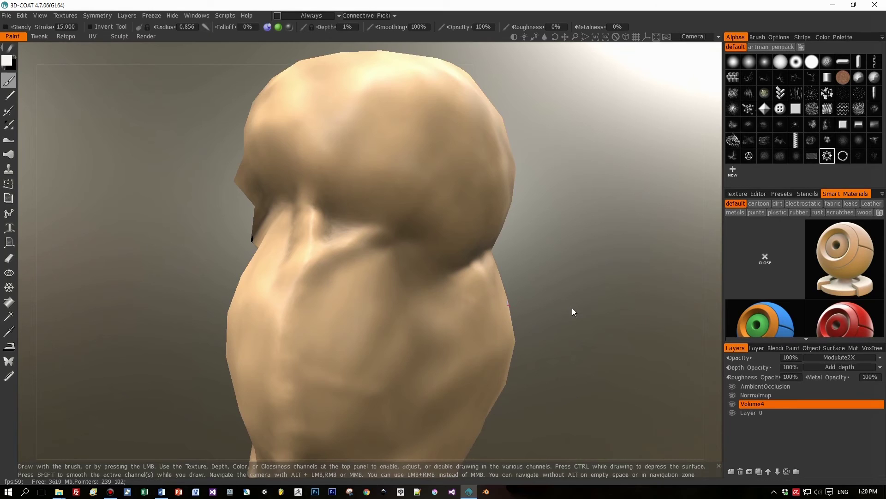
# - Inspect the baked arm and compare it with the Volume4 layer hidden and shown
pyautogui.moveTo(571, 308); pyautogui.dragTo(542, 301, button='right')
pyautogui.moveTo(511, 280); pyautogui.dragTo(527, 290)
pyautogui.moveTo(527, 290); pyautogui.dragTo(545, 297, button='right')
pyautogui.moveTo(545, 297)
pyautogui.mouseDown()
pyautogui.moveTo(486, 331)
pyautogui.moveTo(502, 307)
pyautogui.moveTo(595, 303)
pyautogui.moveTo(639, 273)
pyautogui.moveTo(659, 278)
pyautogui.moveTo(677, 269)
pyautogui.moveTo(561, 302)
pyautogui.moveTo(513, 300)
pyautogui.mouseUp()
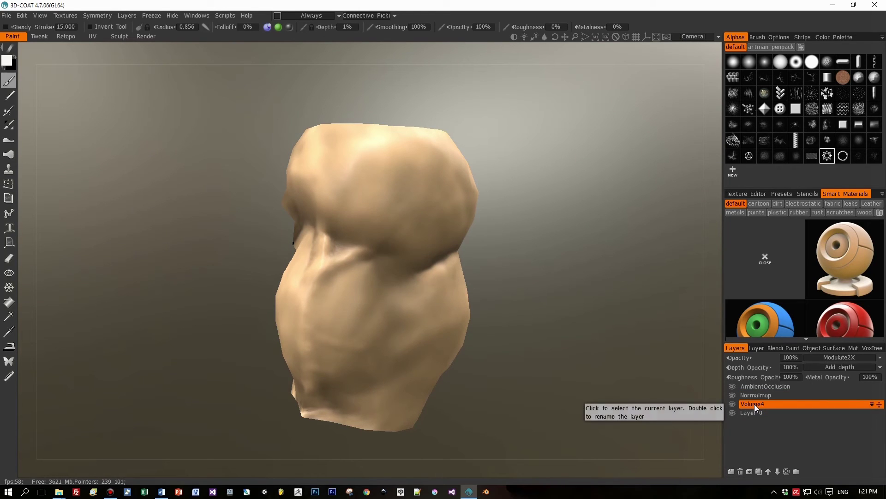
pyautogui.click(733, 404)
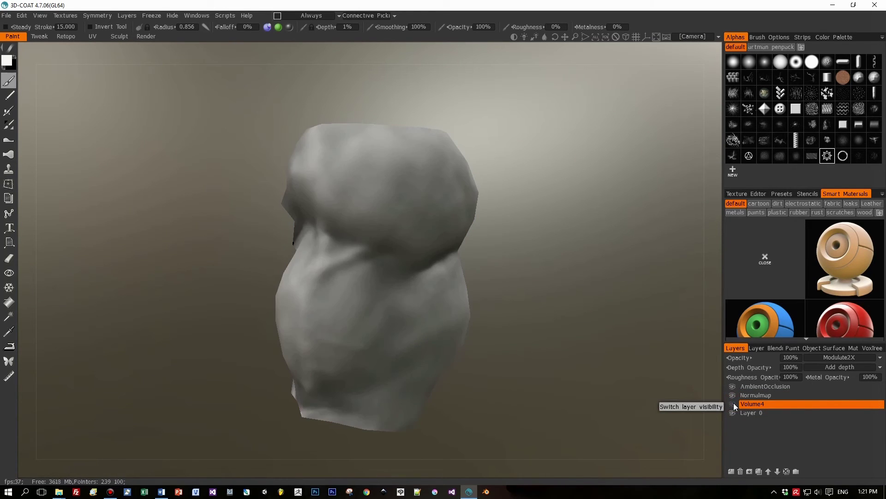
pyautogui.click(733, 403)
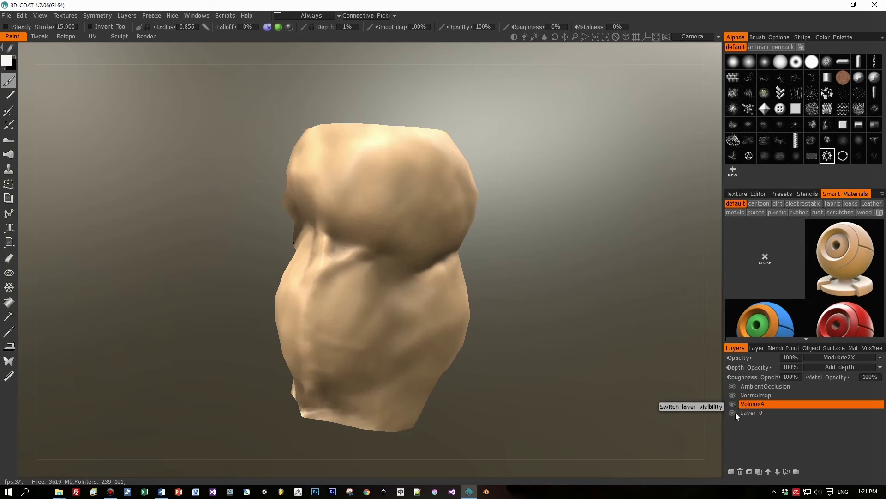
# - Add a paint layer above Volume4 and fill it entirely with the metal_dark smart material from the metals set
pyautogui.click(731, 471)
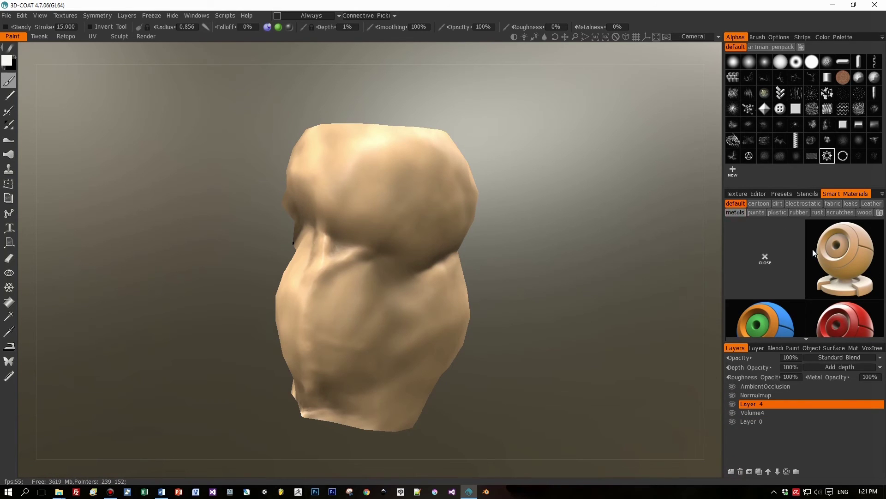
pyautogui.scroll(-3, 867, 300)
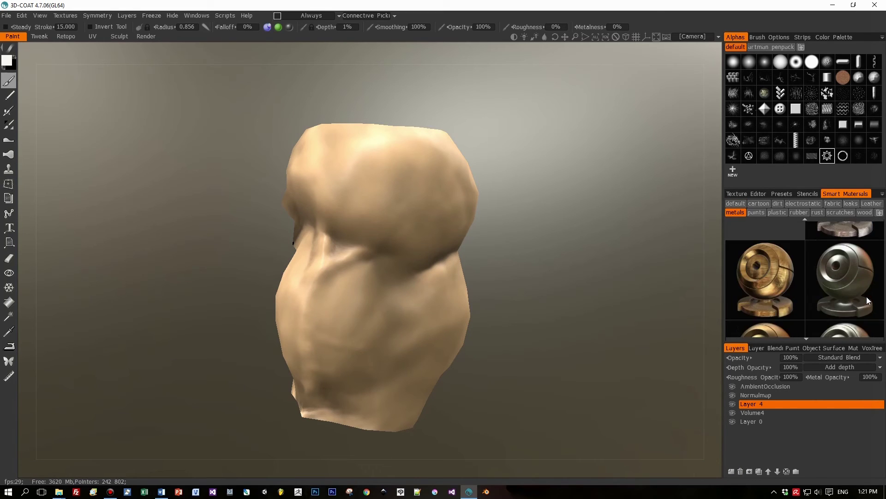
pyautogui.scroll(-4, 867, 300)
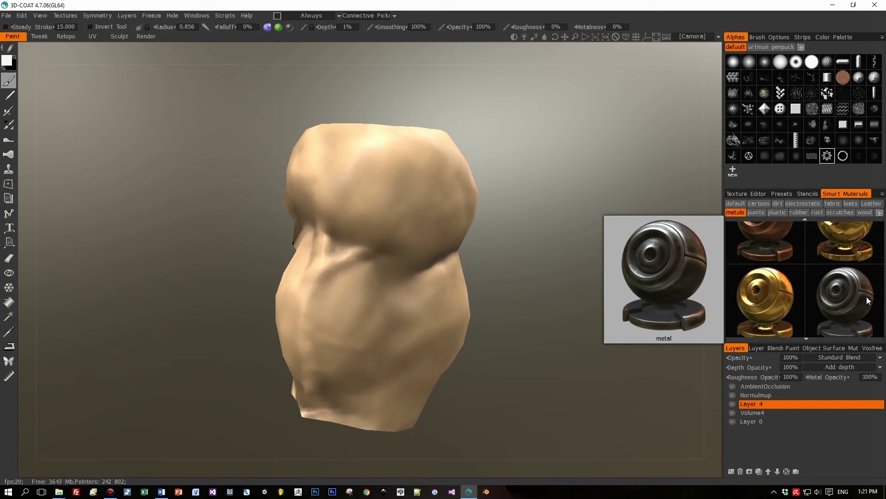
pyautogui.scroll(-1, 867, 300)
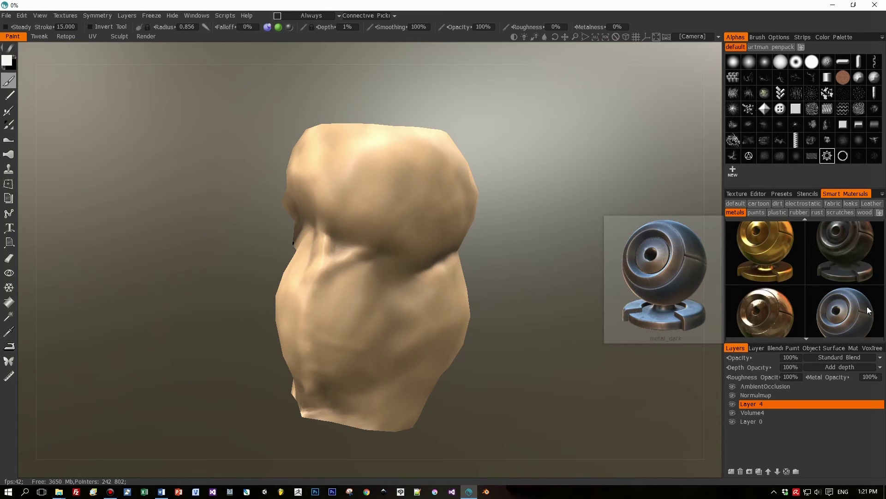
pyautogui.click(868, 310)
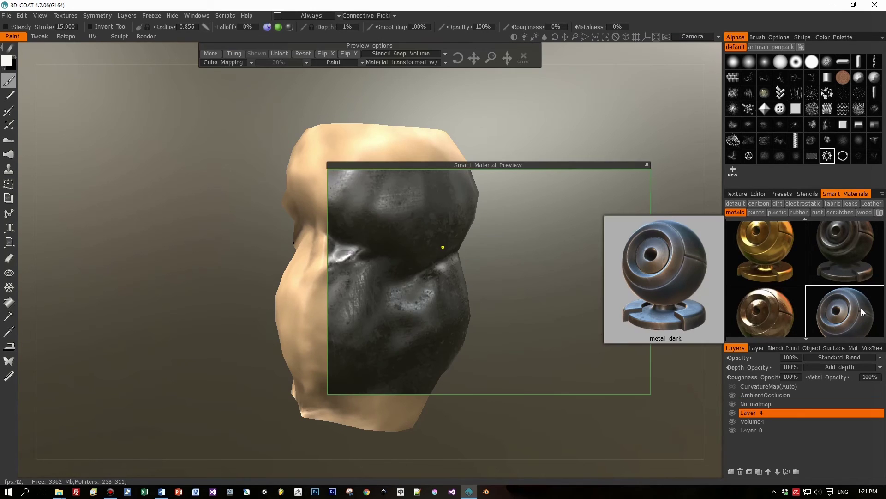
pyautogui.moveTo(563, 164); pyautogui.dragTo(490, 128)
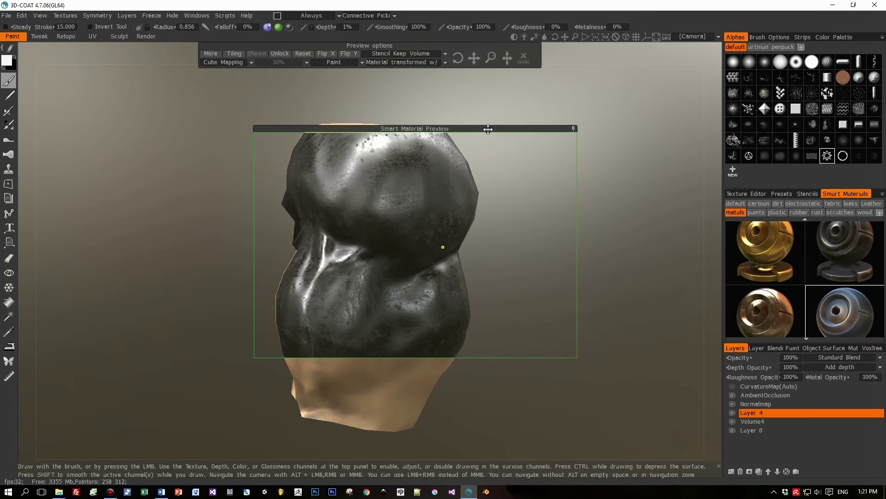
pyautogui.rightClick(854, 310)
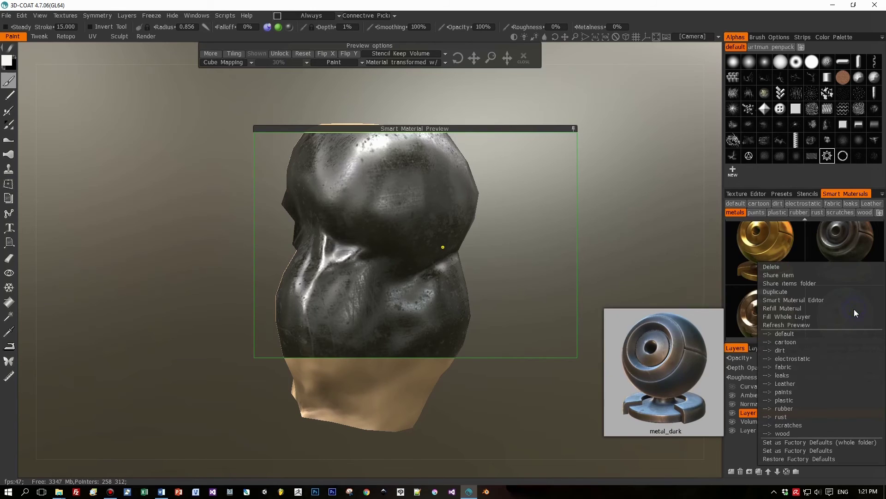
pyautogui.click(810, 316)
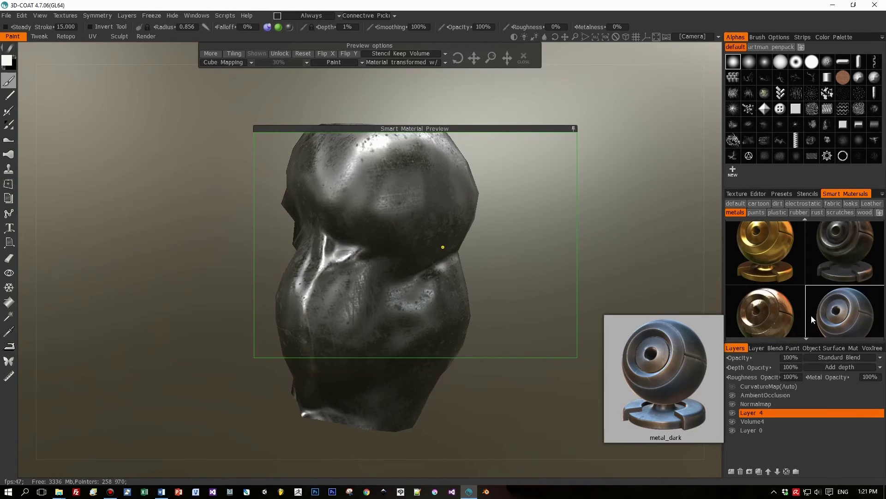
# - Collapse the Smart Material Preview frame and move it above the arm, clear of the model
pyautogui.click(575, 128)
pyautogui.moveTo(514, 128); pyautogui.dragTo(513, 95)
pyautogui.moveTo(487, 213); pyautogui.dragTo(531, 240)
pyautogui.moveTo(530, 240)
pyautogui.mouseDown(button='right')
pyautogui.moveTo(536, 245)
pyautogui.moveTo(513, 243)
pyautogui.mouseUp(button='right')
pyautogui.moveTo(519, 251)
pyautogui.mouseDown()
pyautogui.moveTo(538, 254)
pyautogui.moveTo(514, 257)
pyautogui.moveTo(513, 250)
pyautogui.moveTo(552, 282)
pyautogui.moveTo(539, 280)
pyautogui.moveTo(573, 288)
pyautogui.moveTo(542, 293)
pyautogui.mouseUp()
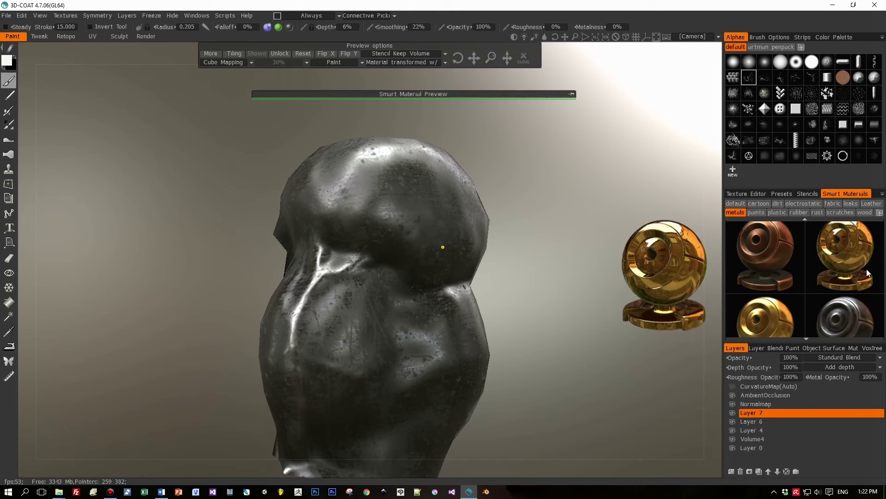
# - Switch the smart materials from metals to the paints set and choose the spiky ring alpha for the brush
pyautogui.scroll(-3, 845, 277)
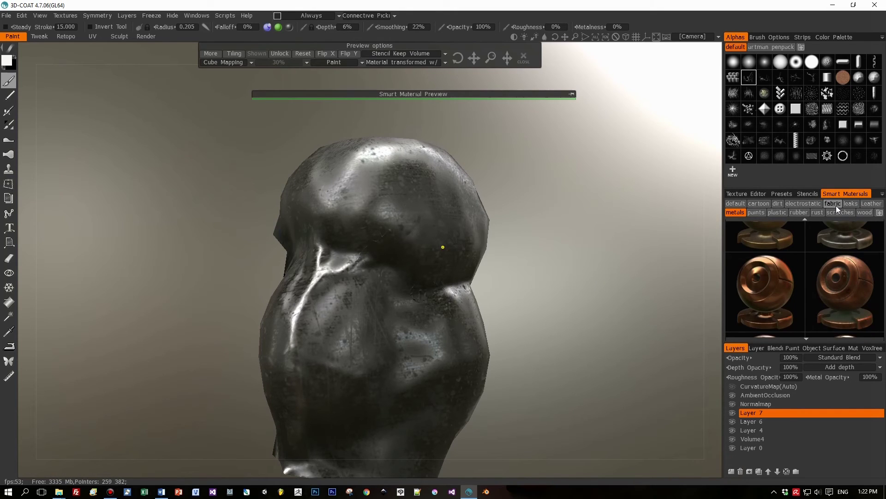
pyautogui.click(756, 212)
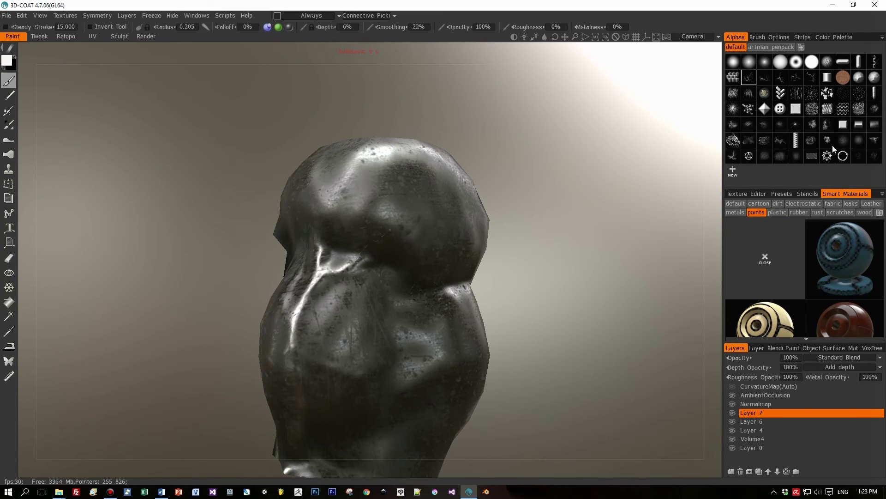
pyautogui.click(826, 156)
# - Browse the paints set and select the chipped red paint smart material for painting on the arm
pyautogui.scroll(-1, 852, 265)
pyautogui.moveTo(852, 265)
pyautogui.scroll(-1, 852, 265)
pyautogui.moveTo(852, 265)
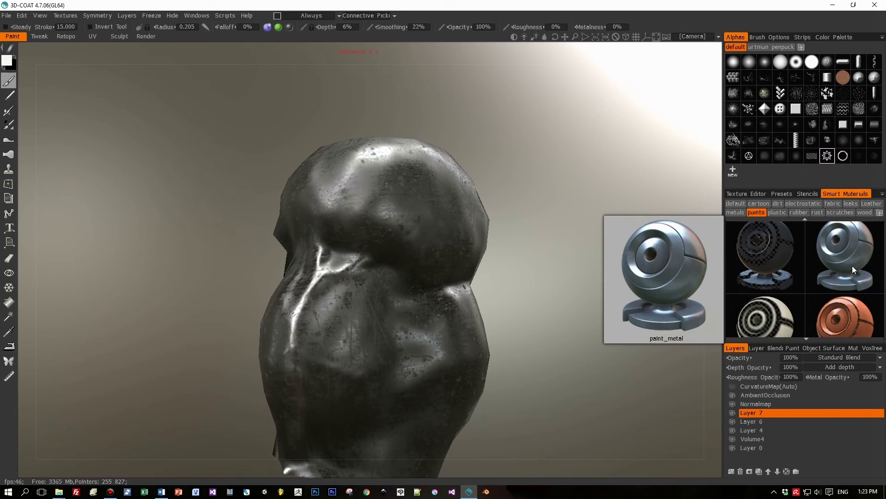
pyautogui.scroll(2, 852, 265)
pyautogui.scroll(-1, 852, 265)
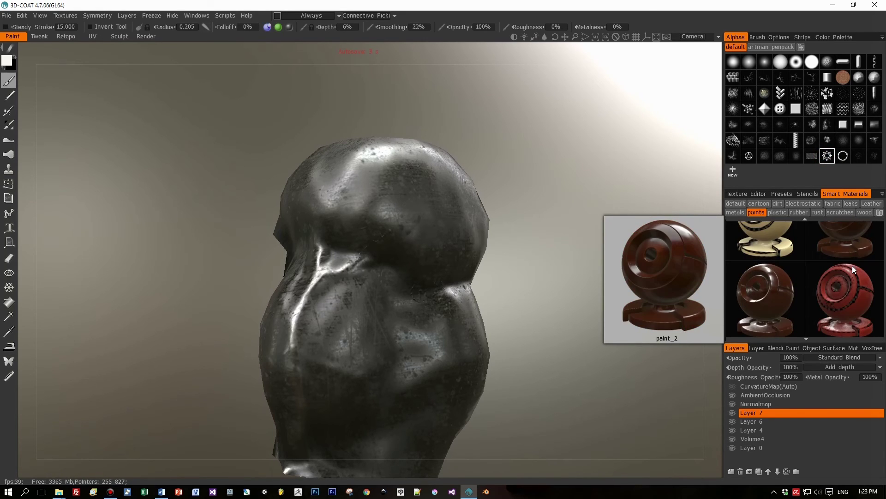
pyautogui.scroll(-4, 852, 265)
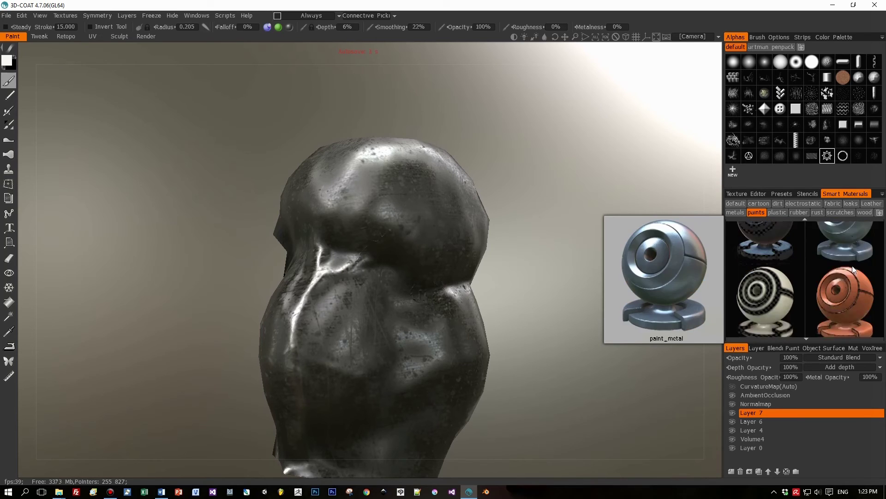
pyautogui.scroll(4, 852, 265)
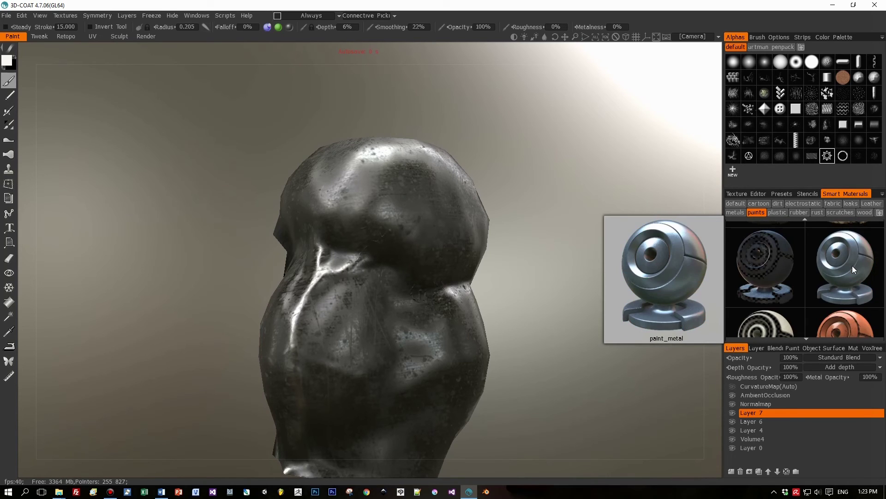
pyautogui.scroll(-4, 852, 265)
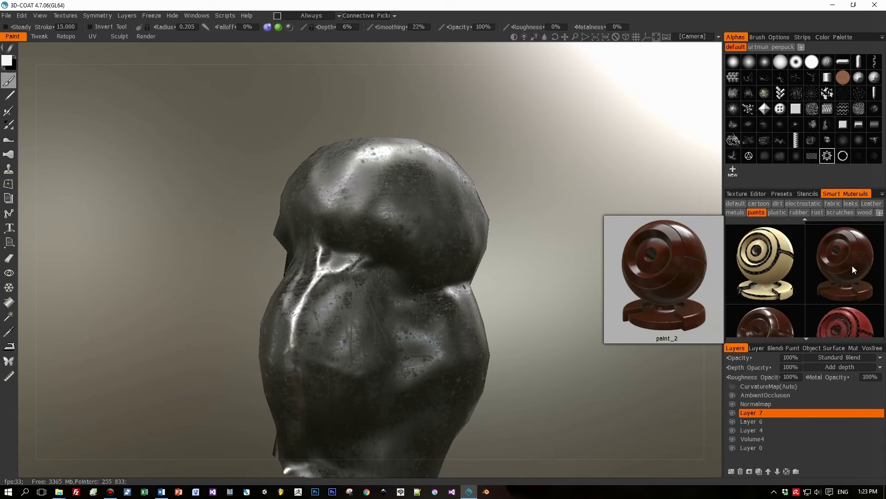
pyautogui.moveTo(855, 301)
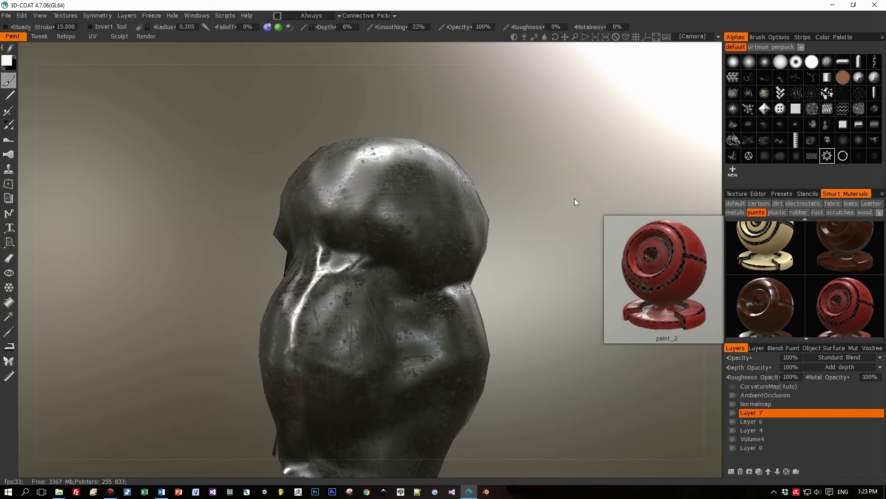
pyautogui.click(844, 303)
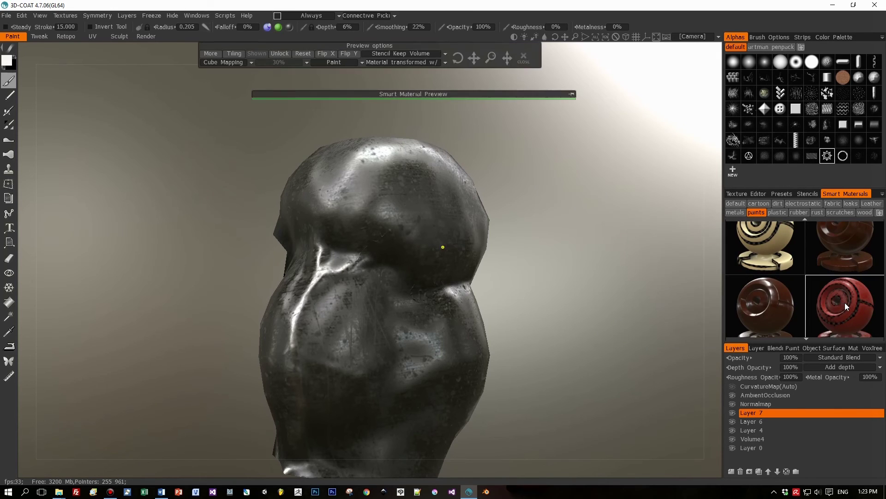
# - Try a chipped red paint stamp of the spiky ring on the upper arm with a 0.501 brush radius, and undo it
pyautogui.moveTo(620, 218); pyautogui.dragTo(558, 245)
pyautogui.moveTo(420, 211); pyautogui.dragTo(435, 211, button='right')
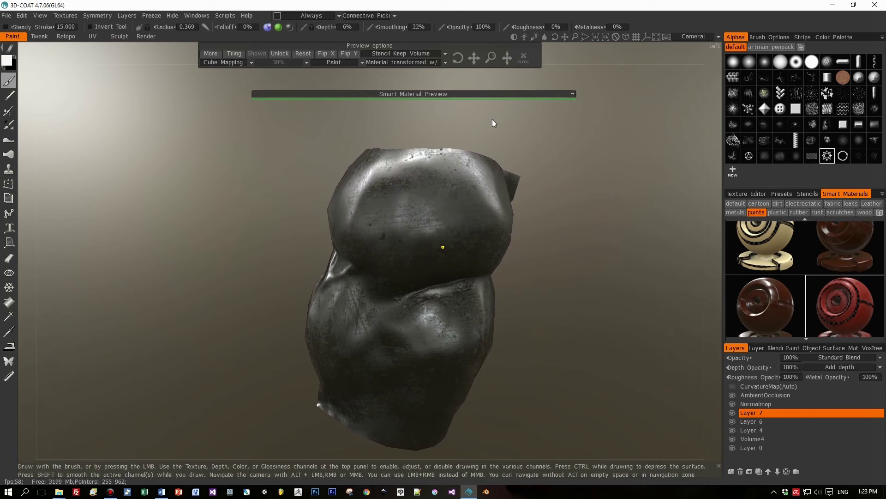
pyautogui.click(570, 95)
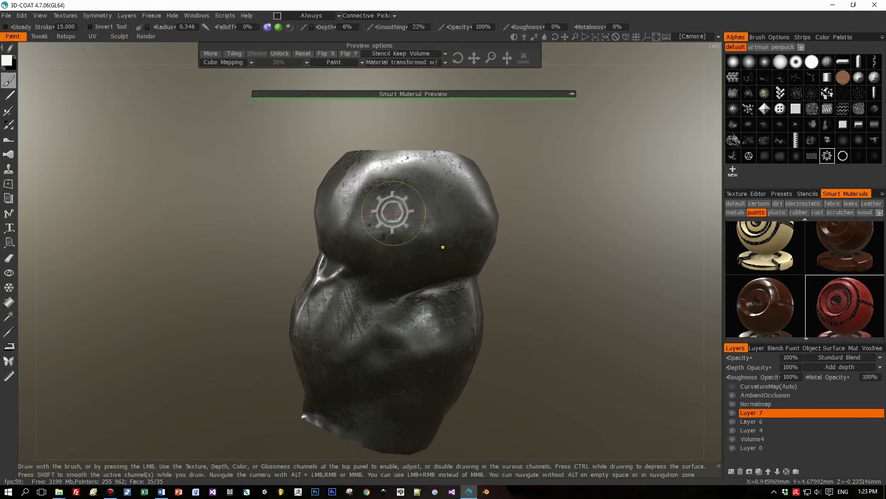
pyautogui.moveTo(393, 213); pyautogui.dragTo(405, 209, button='right')
pyautogui.click(404, 209)
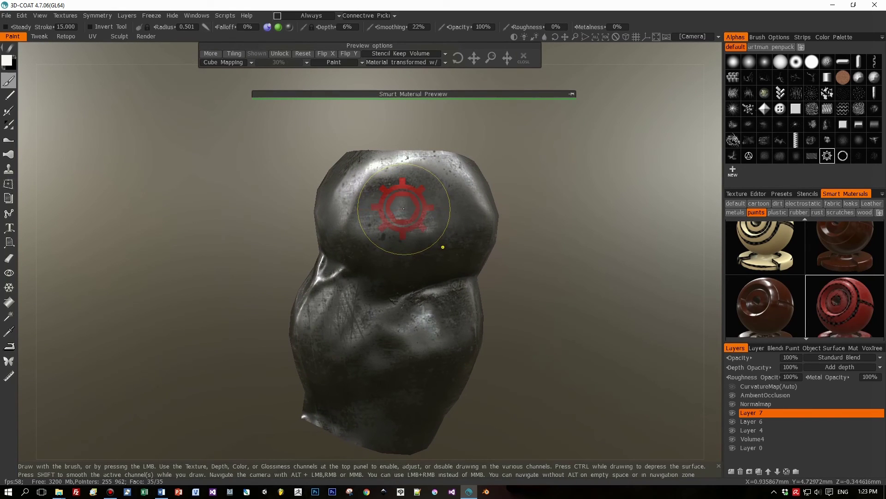
pyautogui.moveTo(523, 210)
pyautogui.mouseDown()
pyautogui.moveTo(570, 212)
pyautogui.moveTo(507, 209)
pyautogui.moveTo(479, 233)
pyautogui.moveTo(489, 250)
pyautogui.moveTo(568, 209)
pyautogui.mouseUp()
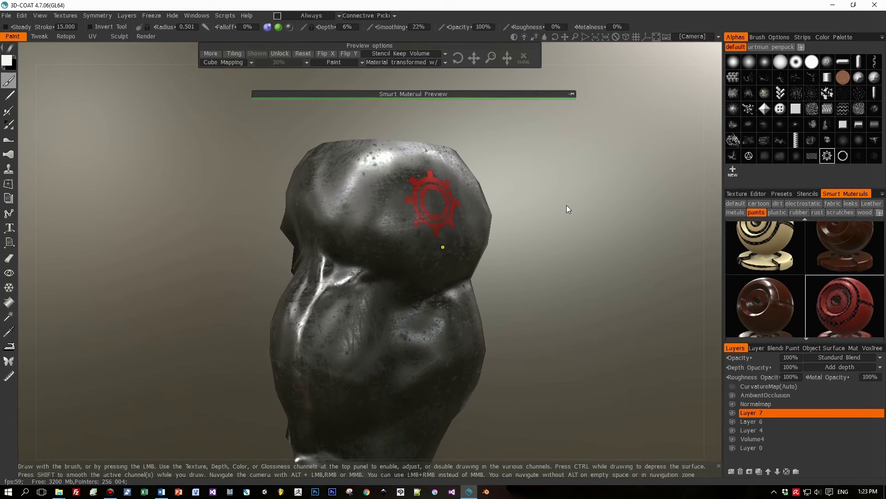
pyautogui.hotkey('ctrl', 'z')
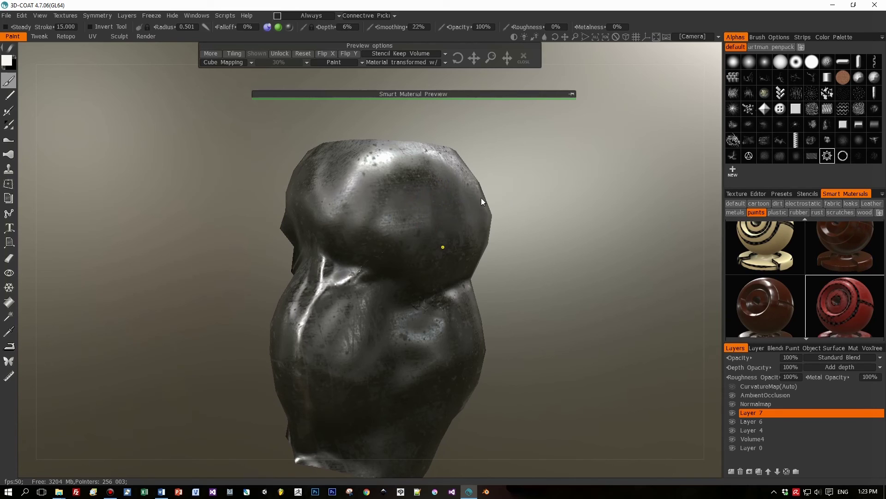
# - Try a spiky ring stamp on the upper arm with the paint_2 smart material at radius 0.586, and undo it
pyautogui.moveTo(551, 211); pyautogui.dragTo(536, 214)
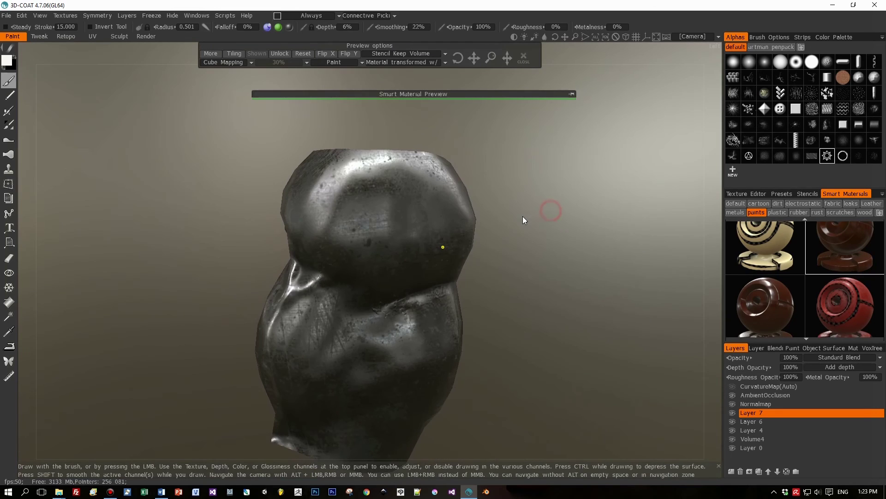
pyautogui.click(397, 215)
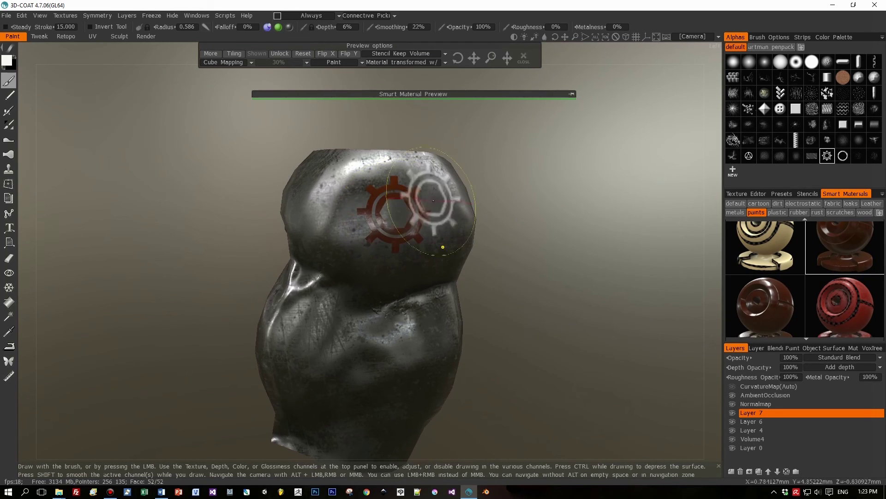
pyautogui.hotkey('ctrl', 'z')
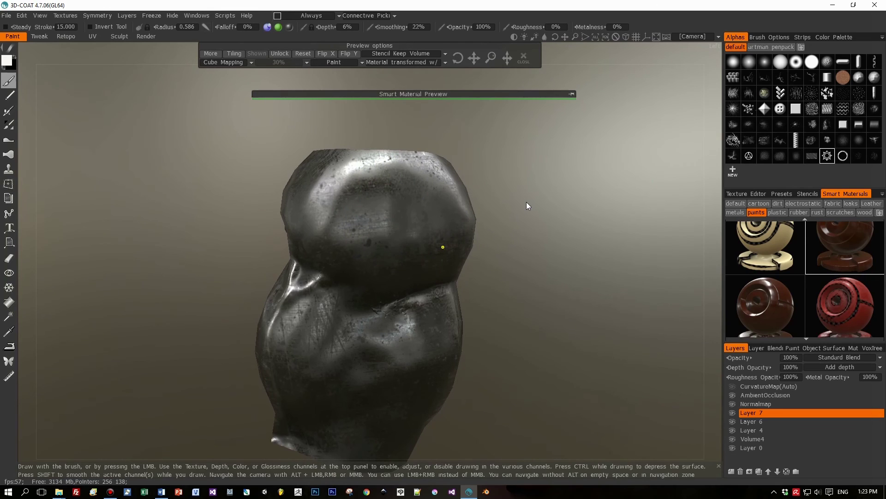
# - Darken the main_color layer of the paint_2 smart material to near-black brown, testing it with a ring stamp that is undone
pyautogui.rightClick(835, 235)
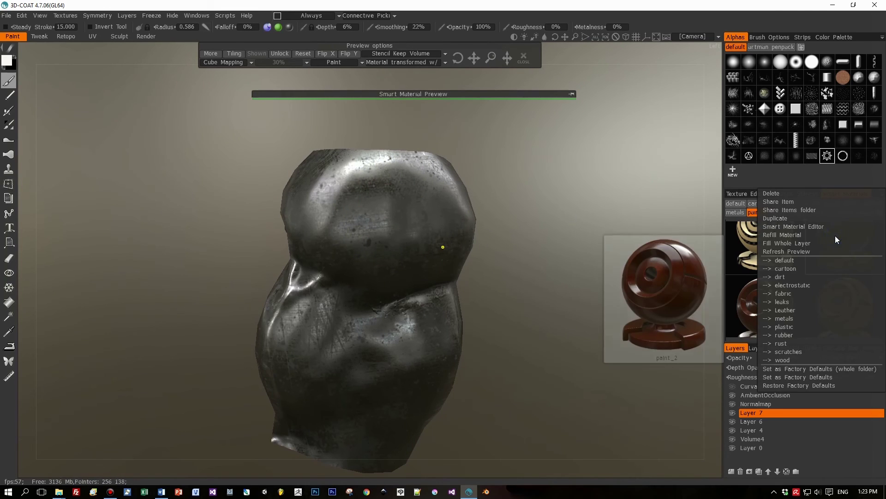
pyautogui.click(807, 227)
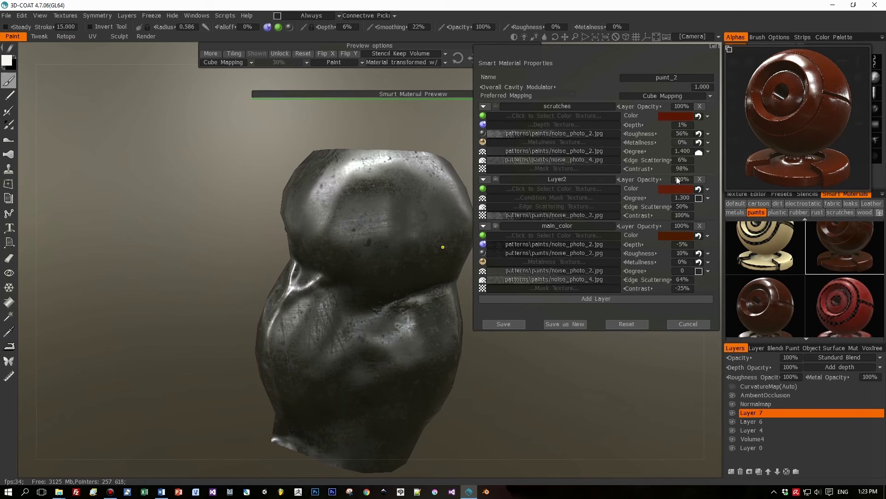
pyautogui.click(676, 236)
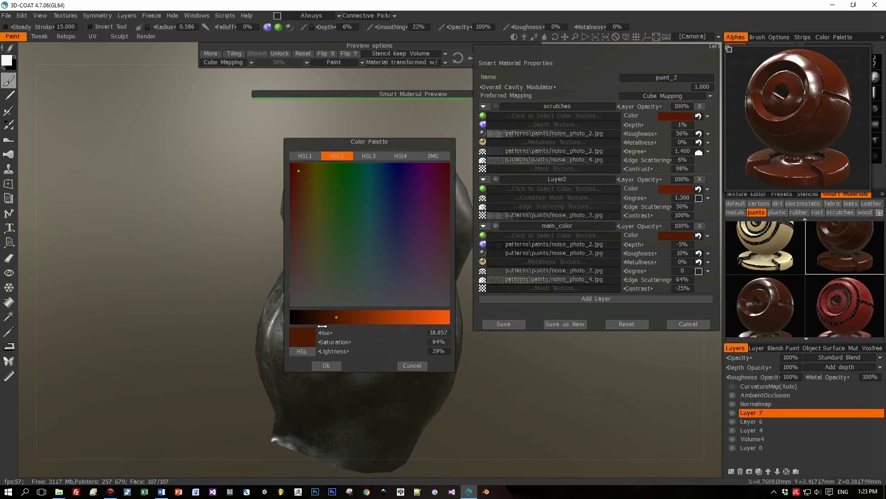
pyautogui.click(306, 320)
pyautogui.click(326, 365)
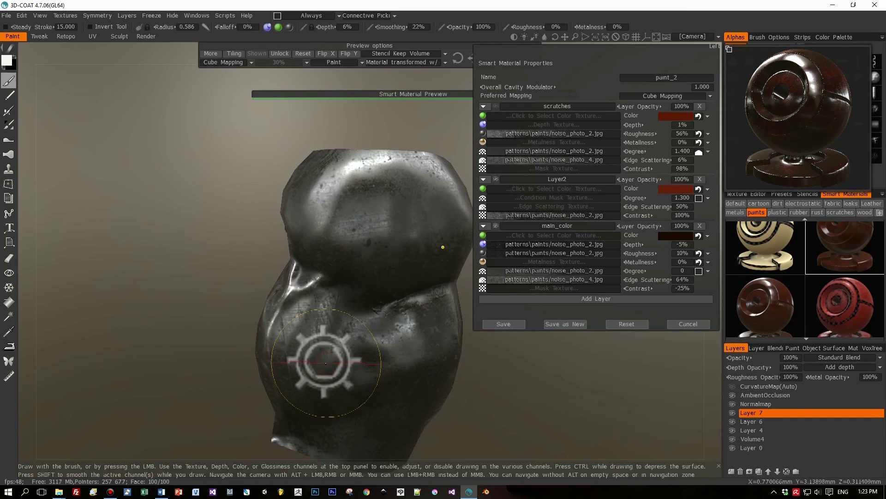
pyautogui.click(389, 223)
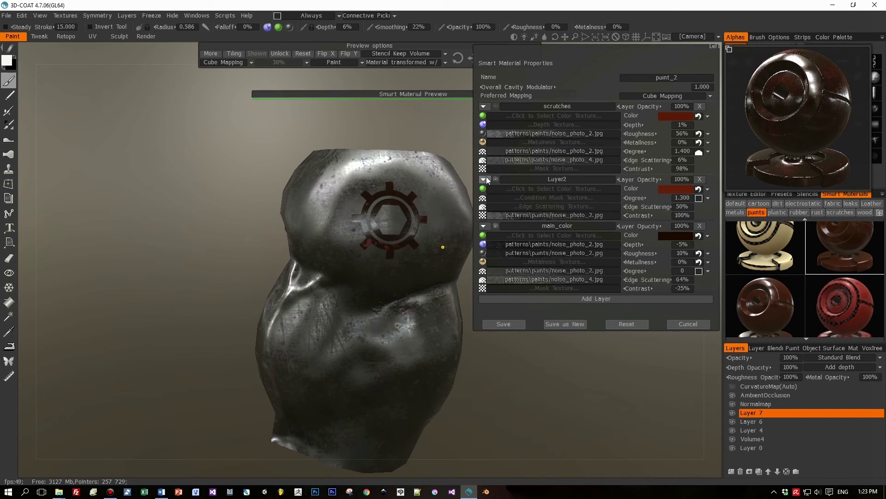
pyautogui.hotkey('ctrl', 'z')
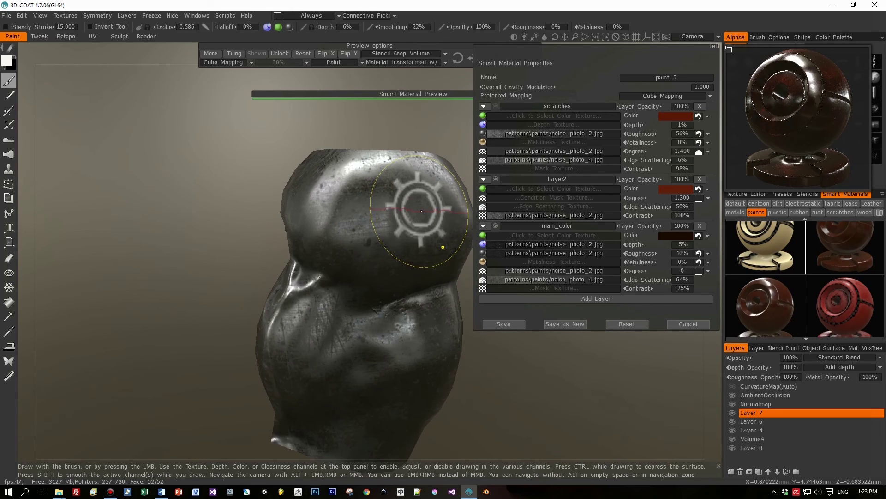
# - Darken the Layer2 color of the paint_2 smart material to a lightness of about 6%
pyautogui.click(675, 189)
pyautogui.moveTo(340, 316); pyautogui.dragTo(298, 320)
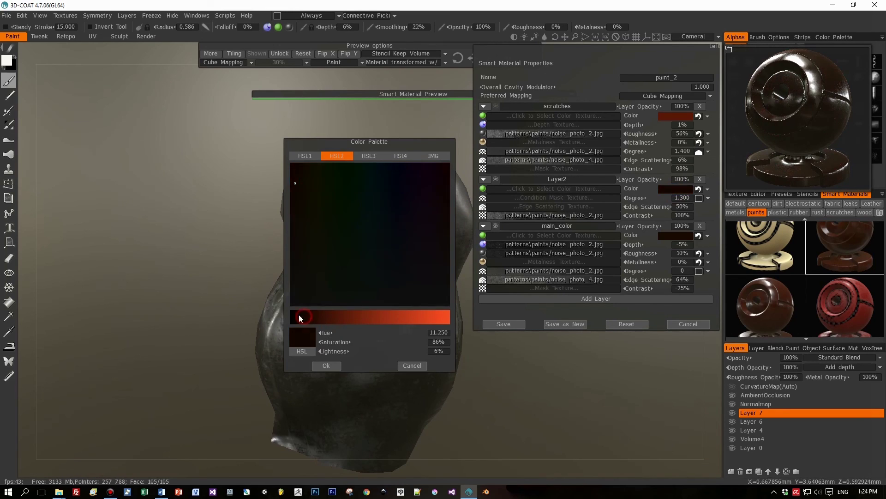
pyautogui.click(325, 365)
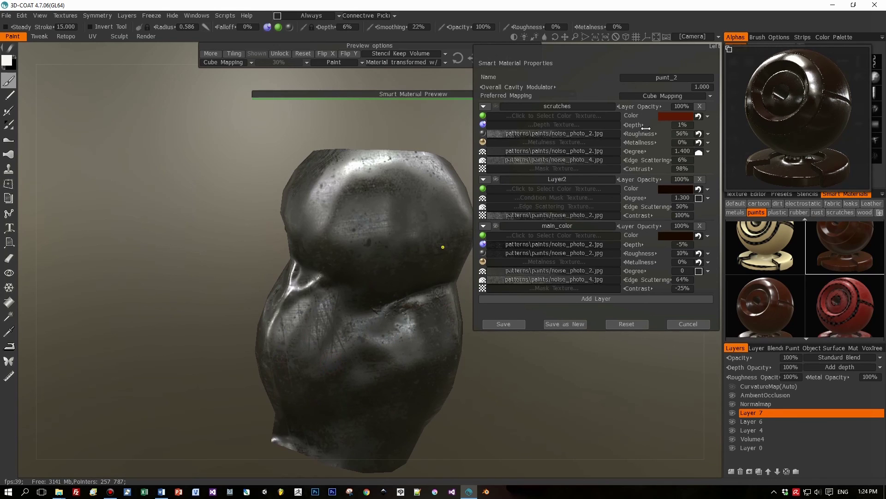
# - Stamp the spiky ring on the upper arm in the darkened paint with a 0.680 radius, and close the material editor without saving
pyautogui.scroll(3, 400, 216)
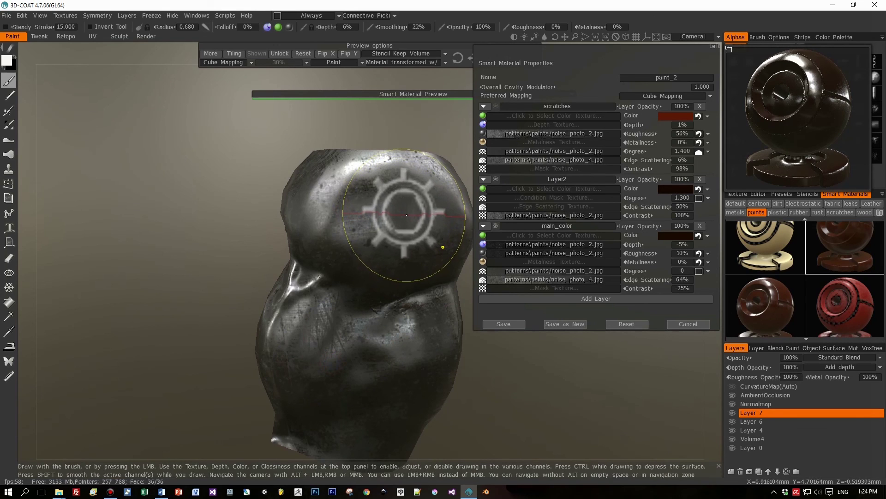
pyautogui.click(408, 216)
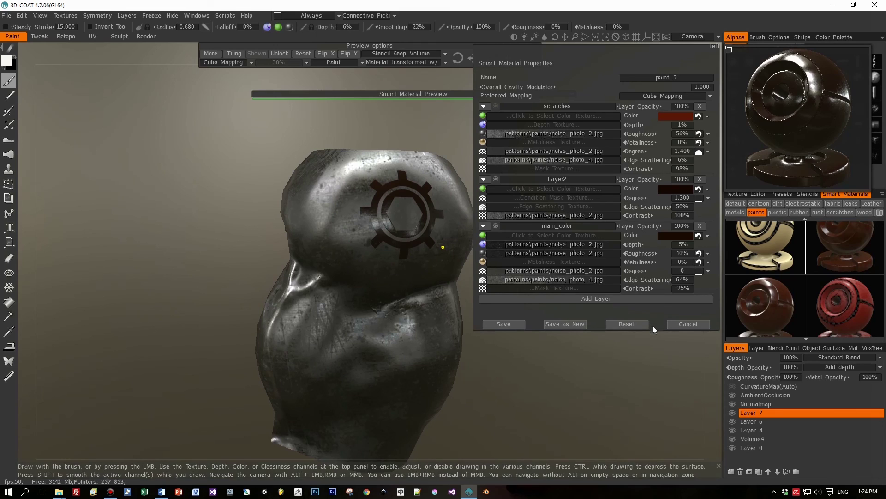
pyautogui.click(688, 324)
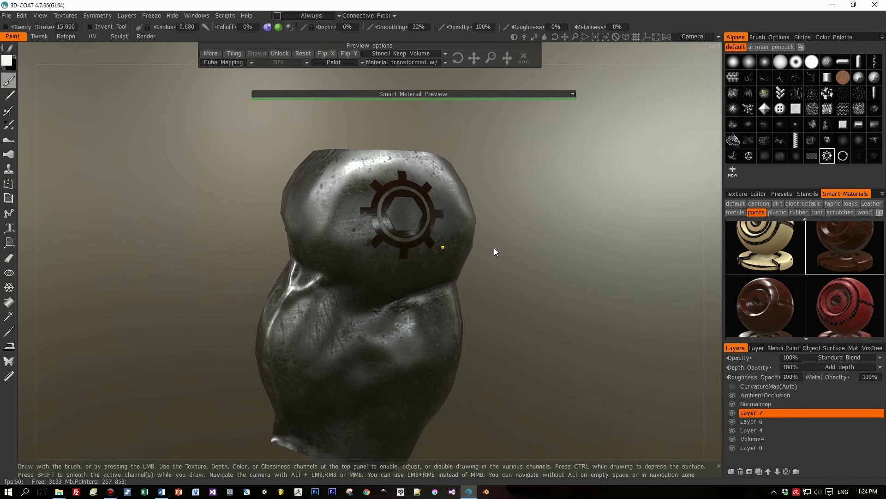
# - Examine the painted ring and dark metal surface of the arm from several angles, moving the Smart Material Preview frame farther from the model
pyautogui.moveTo(531, 214); pyautogui.dragTo(483, 210)
pyautogui.moveTo(483, 211); pyautogui.dragTo(499, 224, button='right')
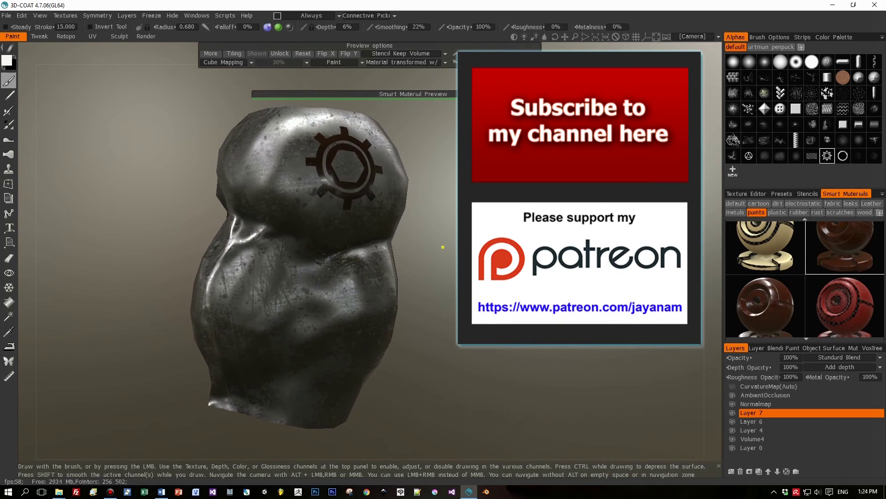
pyautogui.moveTo(498, 224); pyautogui.dragTo(510, 261, button='middle')
pyautogui.moveTo(510, 261); pyautogui.dragTo(531, 277, button='right')
pyautogui.moveTo(531, 277); pyautogui.dragTo(457, 273, button='middle')
pyautogui.moveTo(462, 94); pyautogui.dragTo(564, 72)
pyautogui.moveTo(517, 222); pyautogui.dragTo(586, 164)
pyautogui.moveTo(453, 157); pyautogui.dragTo(412, 145)
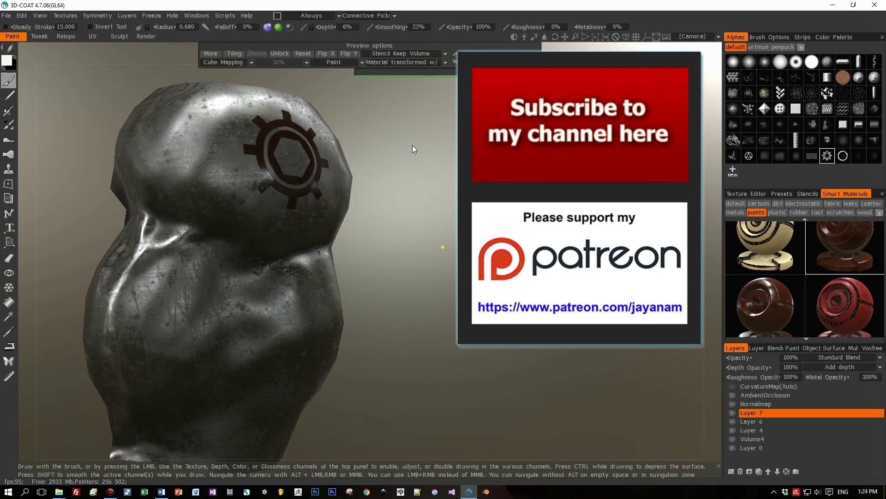